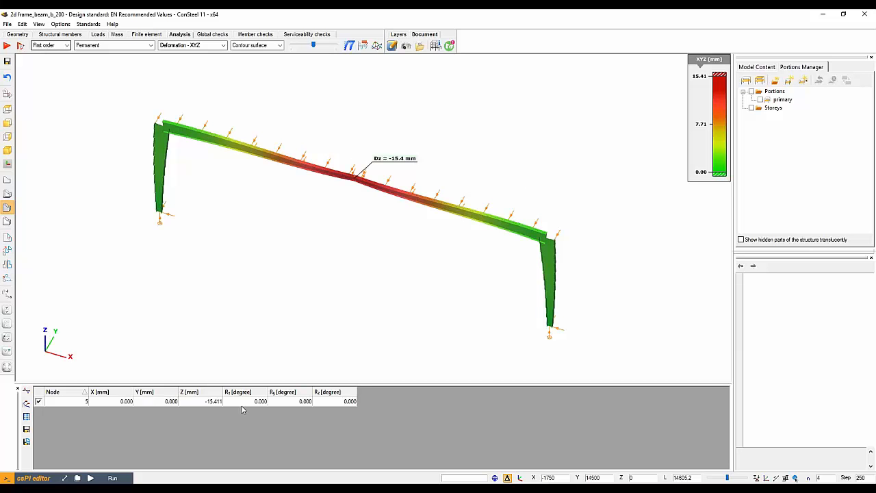
# - Switch to the PowerPoint slide show and go back to the "New connection types" slide with the shell model pictures
pyautogui.moveTo(267, 469)
pyautogui.moveTo(348, 478)
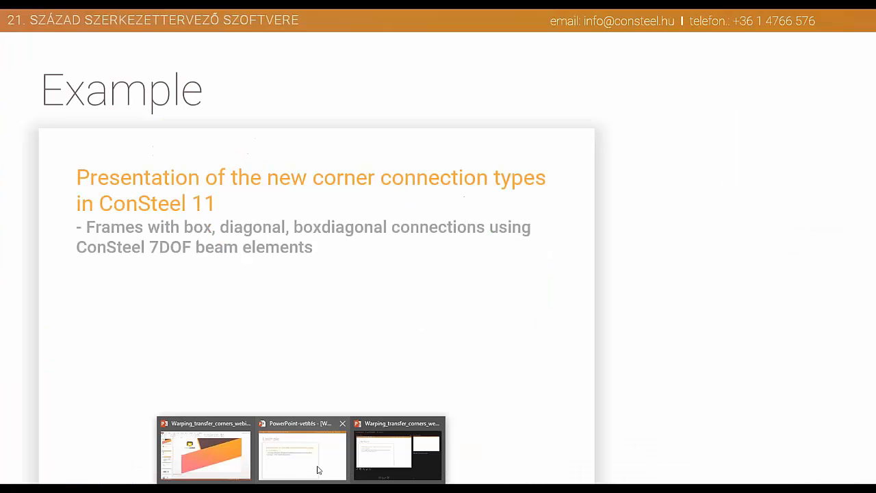
pyautogui.click(302, 451)
pyautogui.click(382, 296)
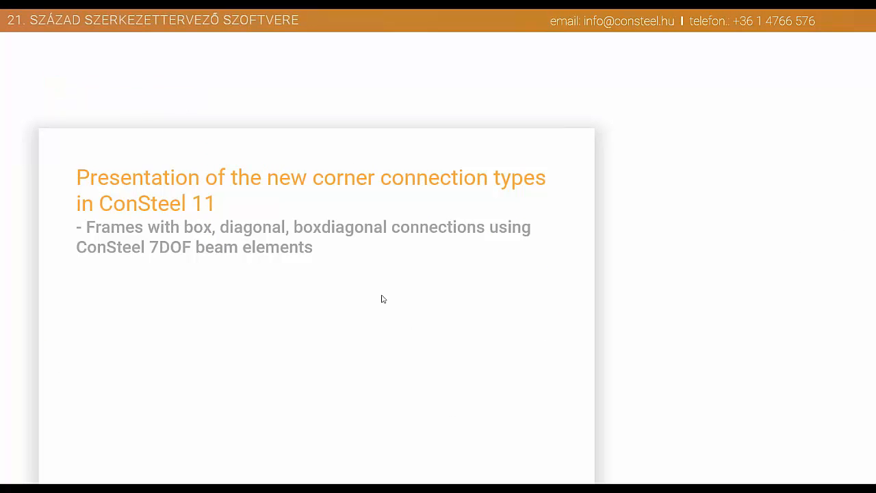
pyautogui.press('Left')
pyautogui.press('Left')
pyautogui.press('Left')
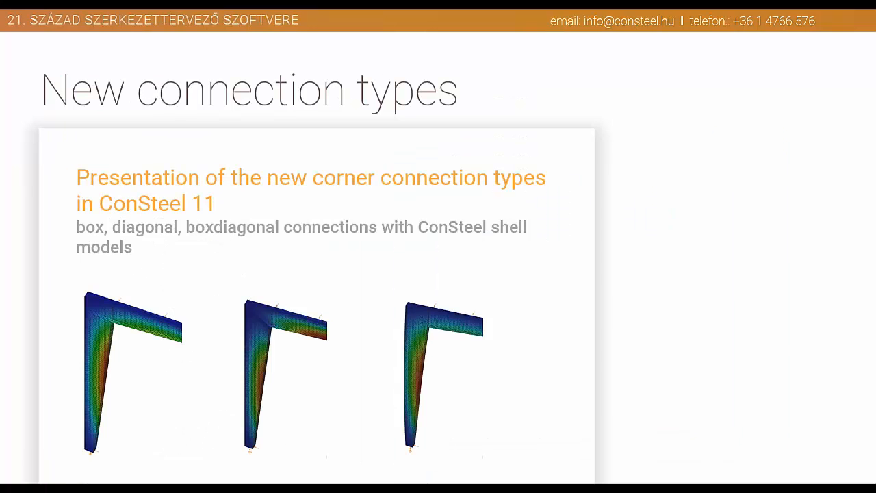
# - Play the first shell model's buckling animation on the slide and pause it in a strongly deformed position
pyautogui.moveTo(96, 382)
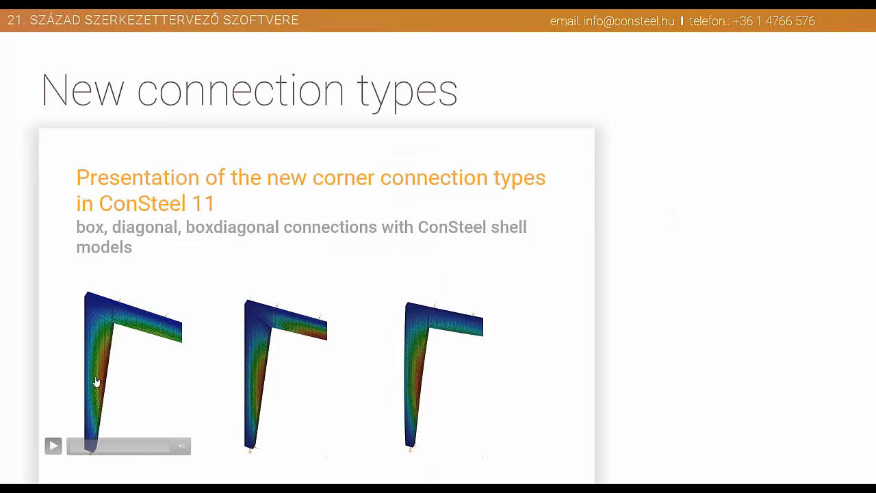
pyautogui.click(54, 445)
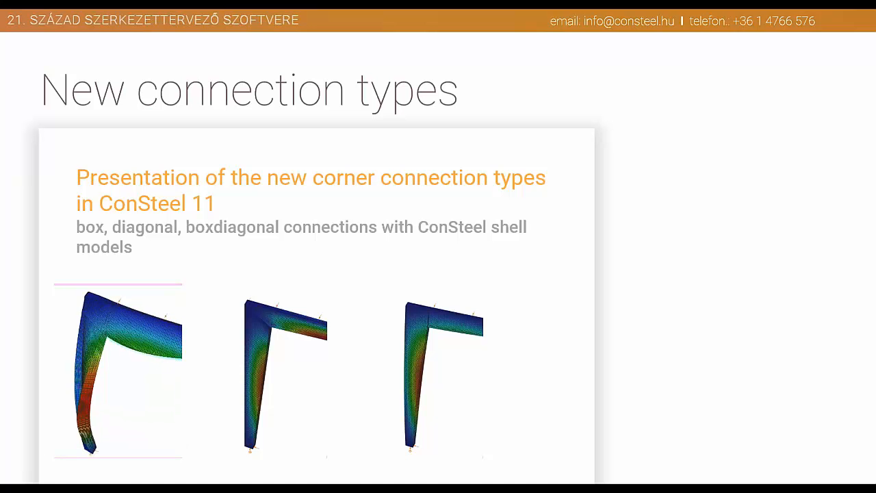
pyautogui.moveTo(52, 446)
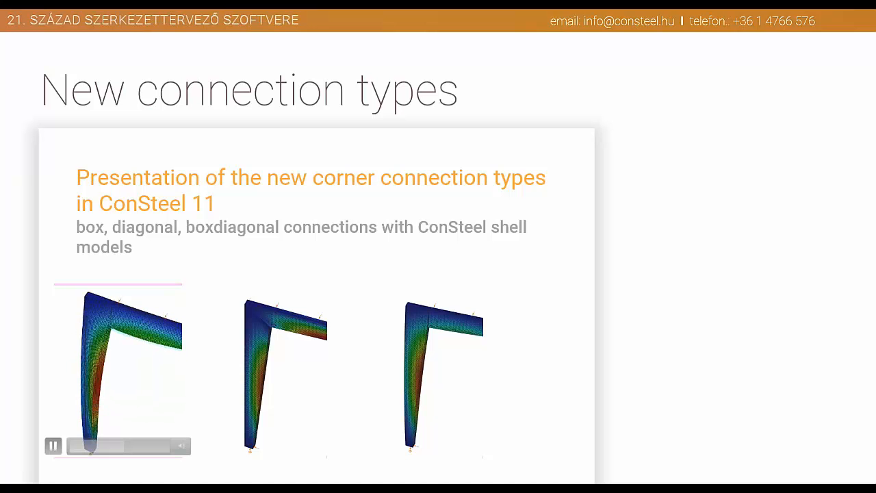
pyautogui.click(53, 446)
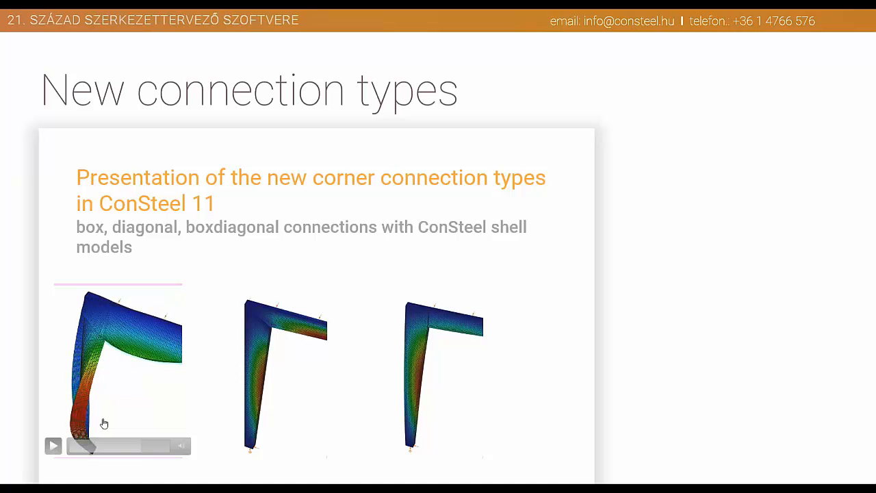
# - Switch to ConSteel, show the buckling results and adjust the deformation scale to view the deformed frame corner
pyautogui.hotkey('alt', 'Tab')
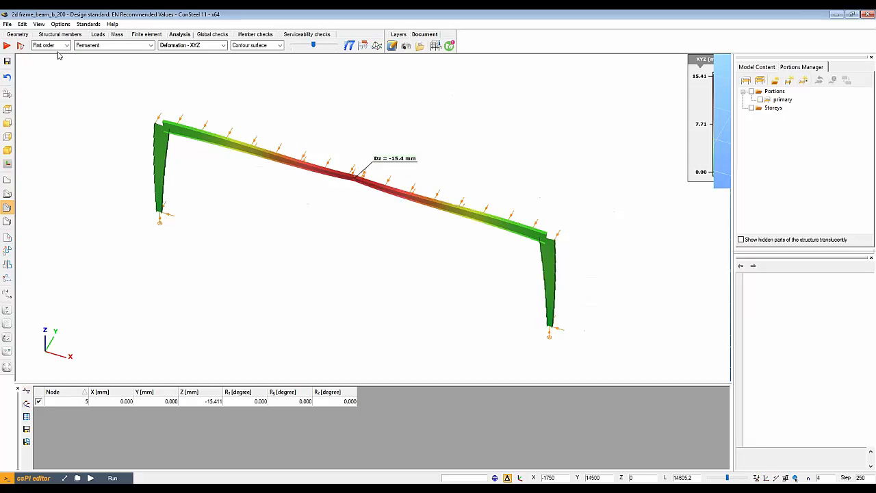
pyautogui.click(58, 46)
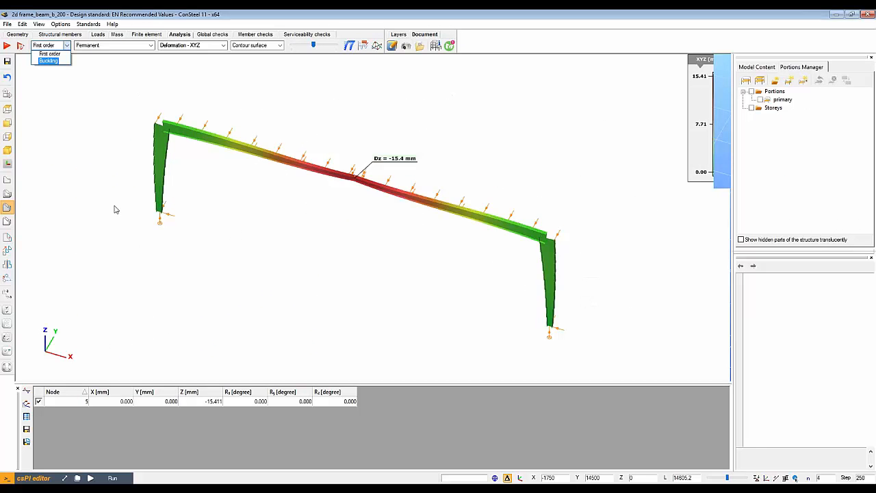
pyautogui.press('Return')
pyautogui.moveTo(477, 231); pyautogui.dragTo(314, 46, button='middle')
pyautogui.click(315, 45)
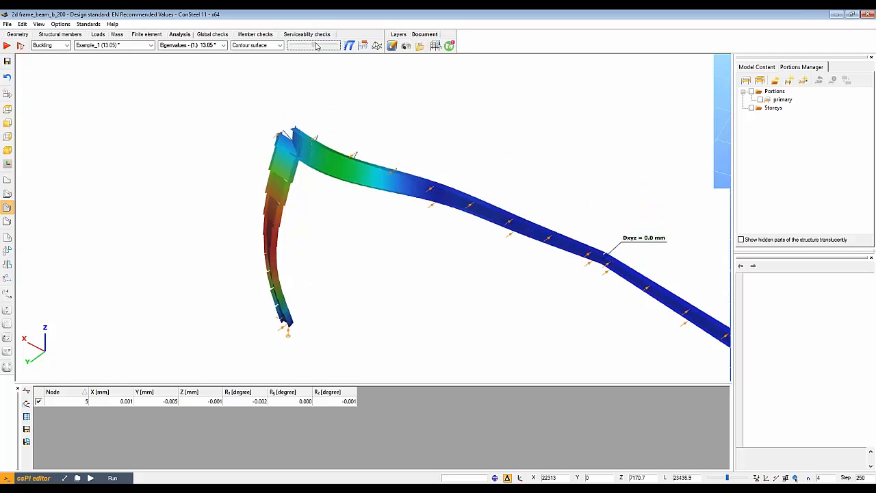
pyautogui.moveTo(317, 46); pyautogui.dragTo(312, 48)
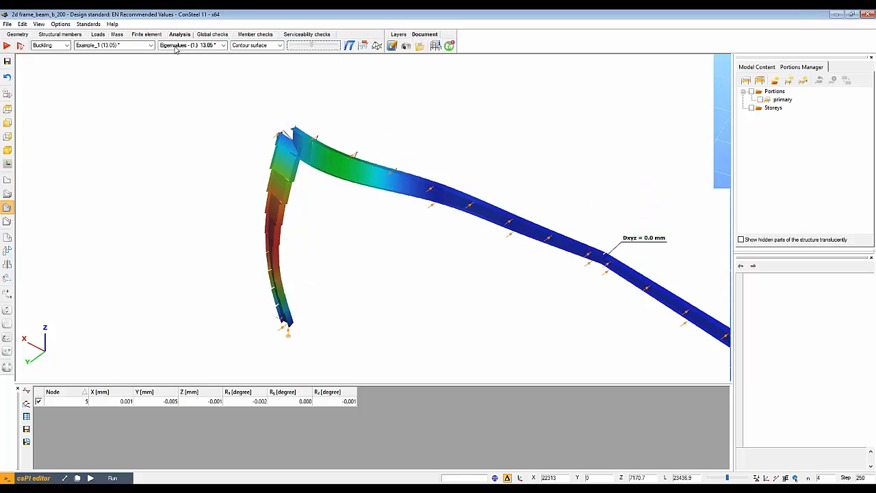
# - Apply the blue double-arrow corner type to the primary portion with the Frame Corner Wizard and close the wizard
pyautogui.click(60, 34)
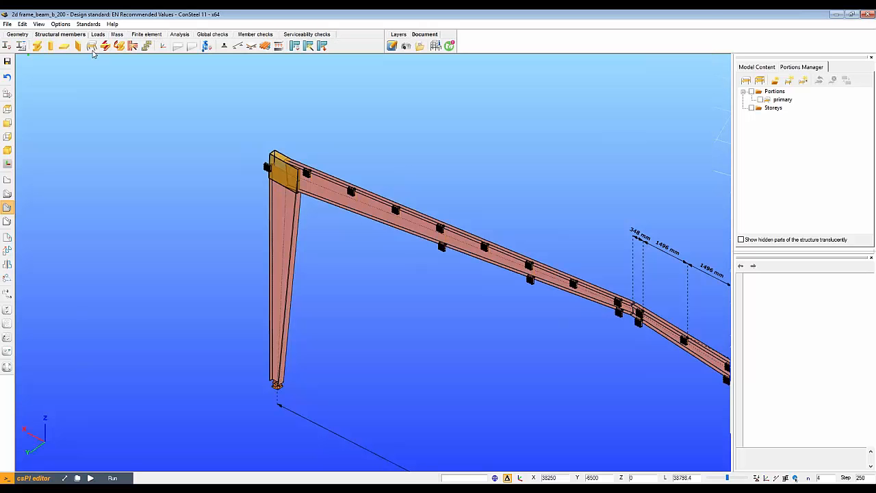
pyautogui.click(105, 45)
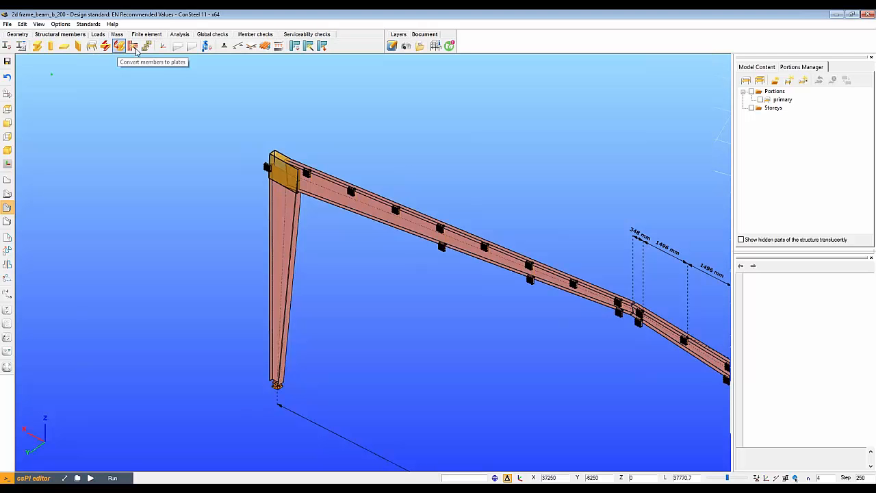
pyautogui.click(120, 47)
pyautogui.click(68, 159)
pyautogui.click(196, 267)
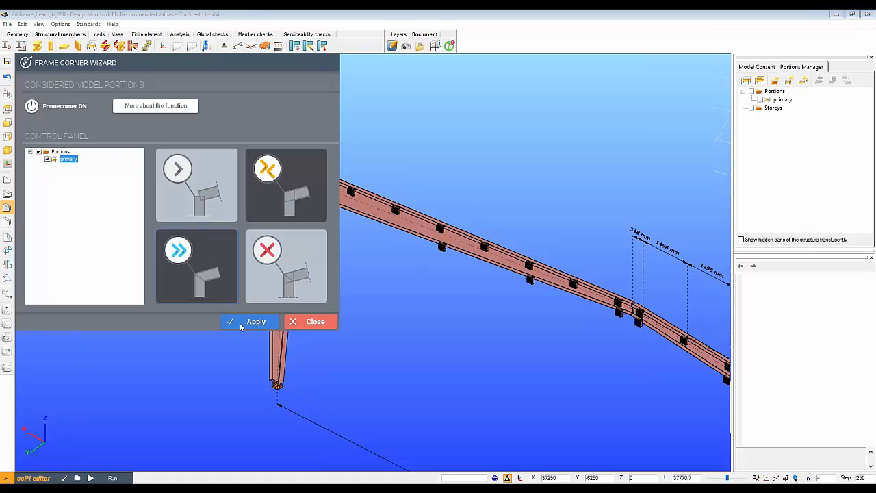
pyautogui.click(241, 324)
pyautogui.click(330, 324)
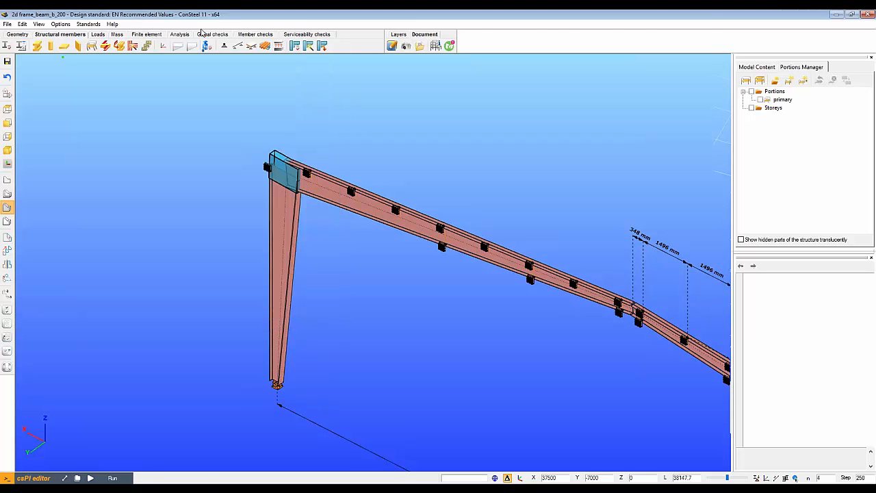
# - Rerun the analysis, increase the deformation scale slightly and examine the first buckling shape at the corner and over the whole frame
pyautogui.click(179, 34)
pyautogui.click(9, 48)
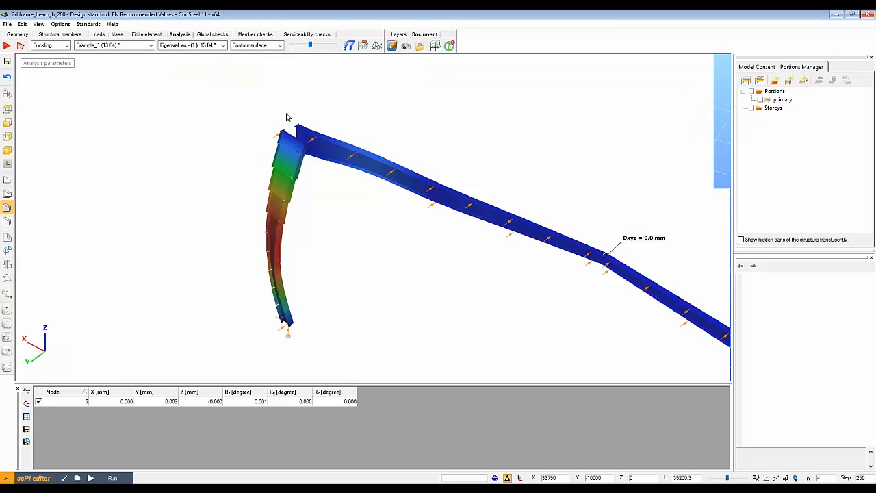
pyautogui.moveTo(287, 117); pyautogui.dragTo(313, 55, button='middle')
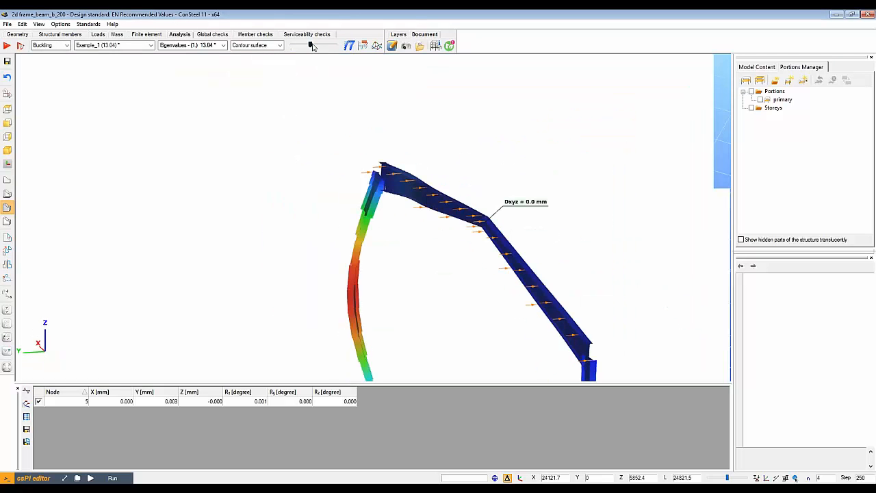
pyautogui.click(313, 45)
pyautogui.moveTo(316, 115); pyautogui.dragTo(342, 194, button='middle')
pyautogui.moveTo(417, 204); pyautogui.dragTo(422, 205, button='middle')
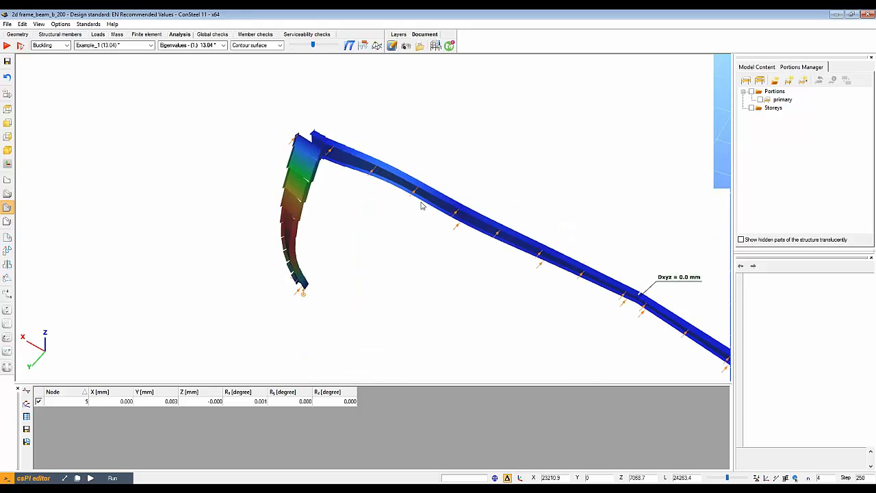
pyautogui.moveTo(422, 206)
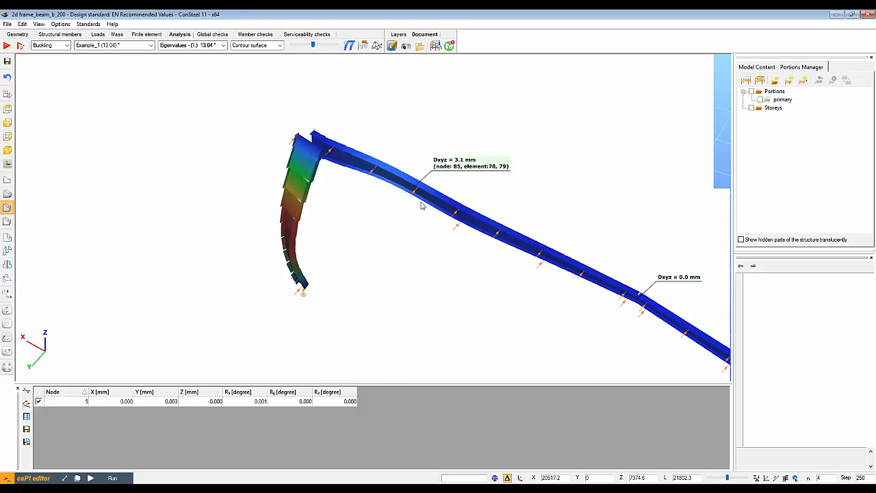
pyautogui.scroll(-3, 317, 175)
pyautogui.scroll(-2, 255, 196)
pyautogui.moveTo(255, 196); pyautogui.dragTo(268, 188, button='middle')
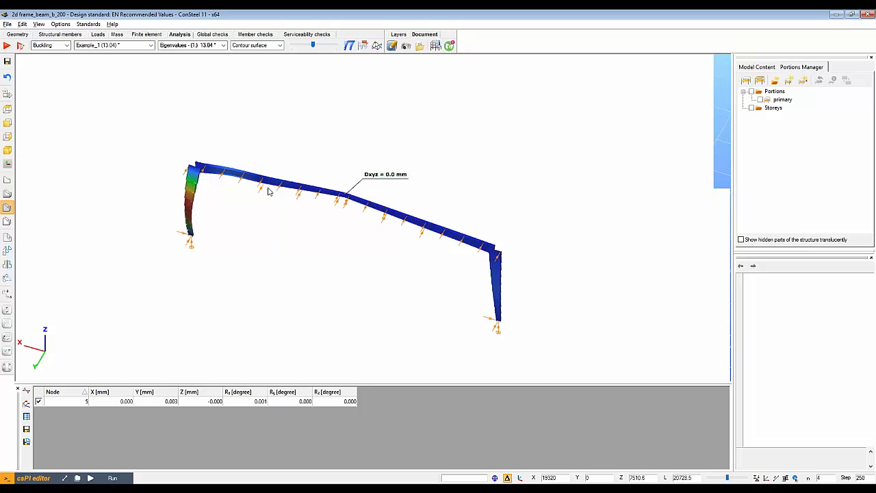
# - Switch back to the PowerPoint slide show and advance past the "New connection types" slide
pyautogui.hotkey('alt', 'Tab')
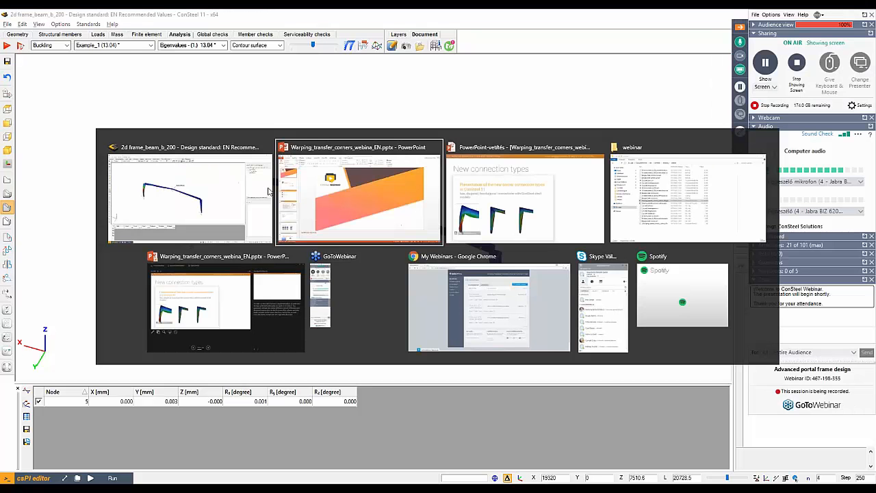
pyautogui.hotkey('alt', 'Tab')
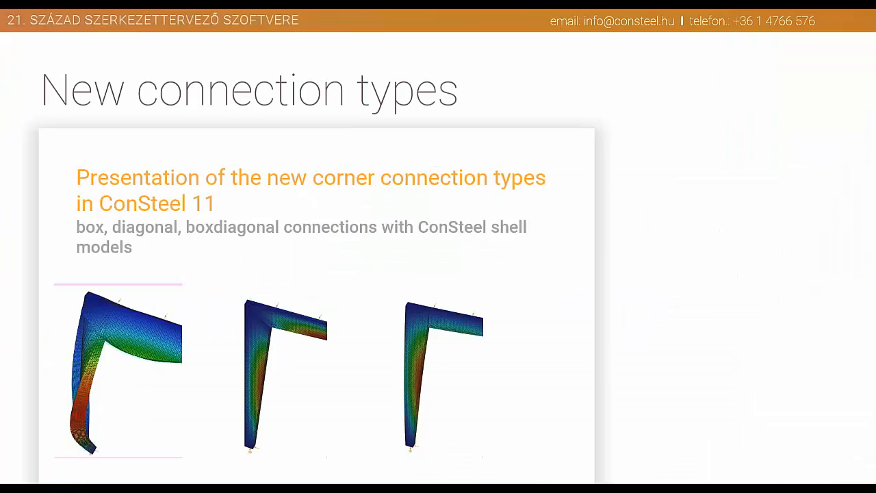
pyautogui.press('Right')
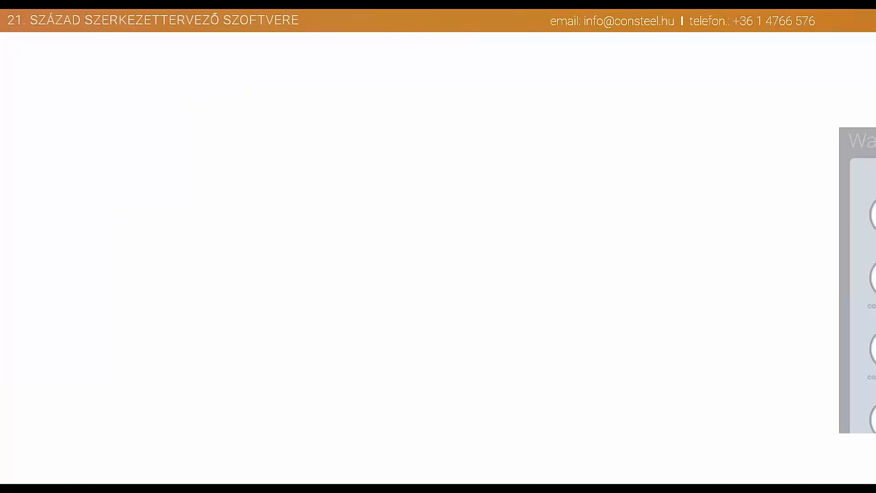
pyautogui.press('Right')
pyautogui.press('Right')
pyautogui.press('Right')
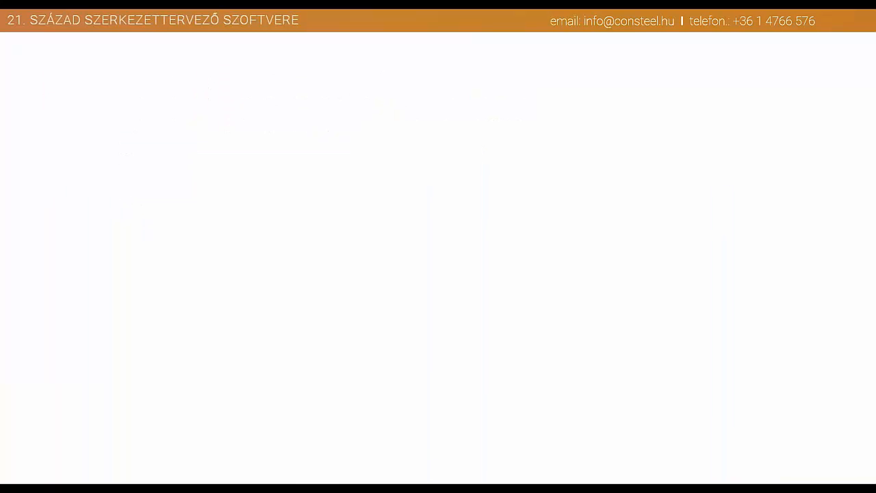
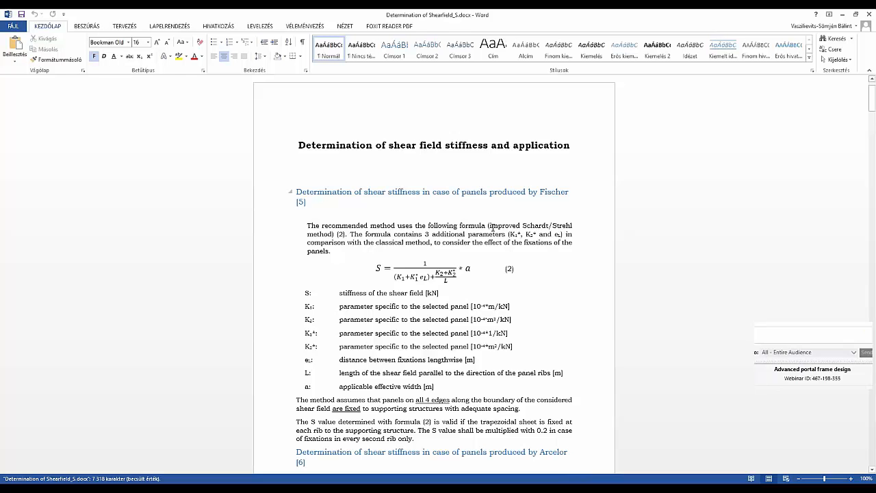
# - Examine the Fischer and Arcelor shear stiffness formulas in the Word document and skim the following pages
pyautogui.scroll(-1, 499, 233)
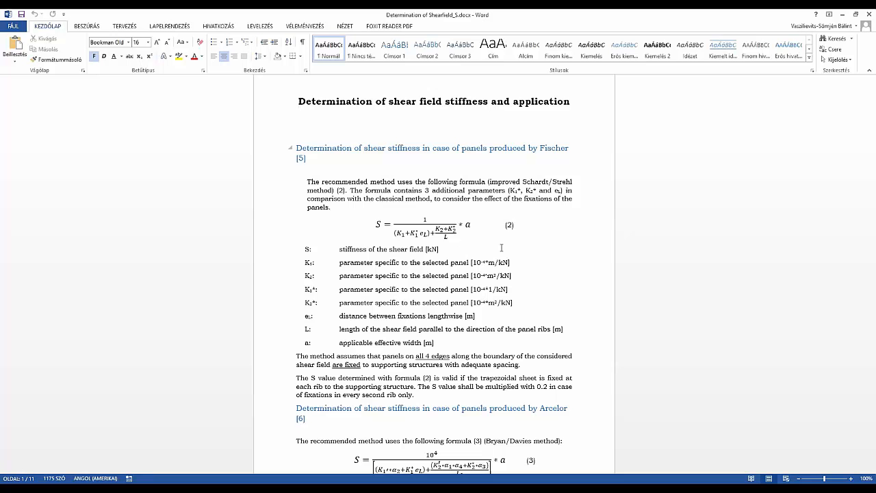
pyautogui.click(470, 245)
pyautogui.scroll(-1, 470, 245)
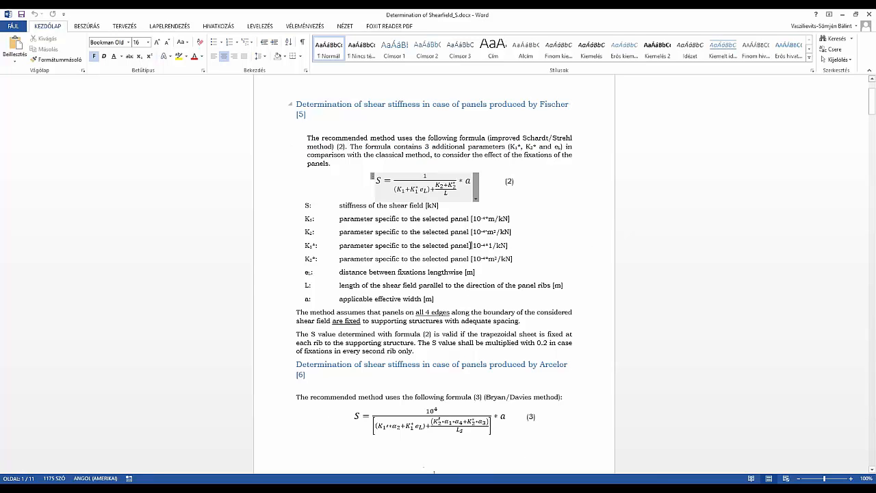
pyautogui.hotkey('ctrl', 'Home')
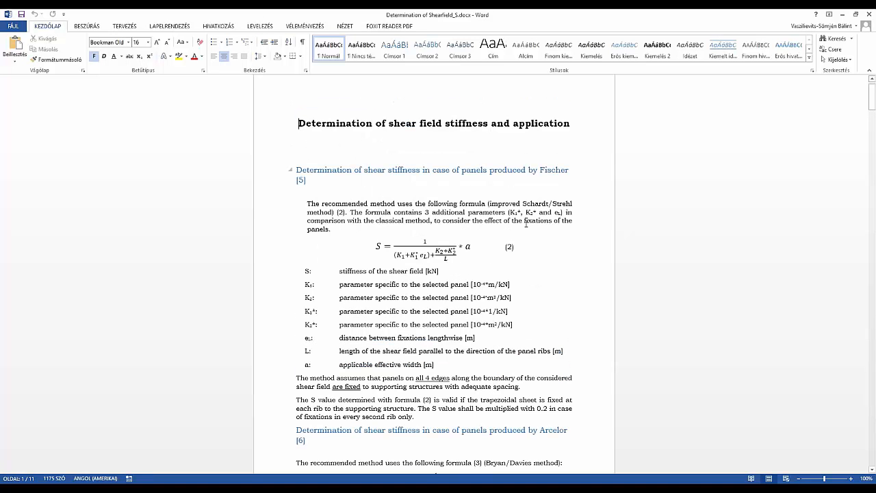
pyautogui.scroll(-5, 414, 227)
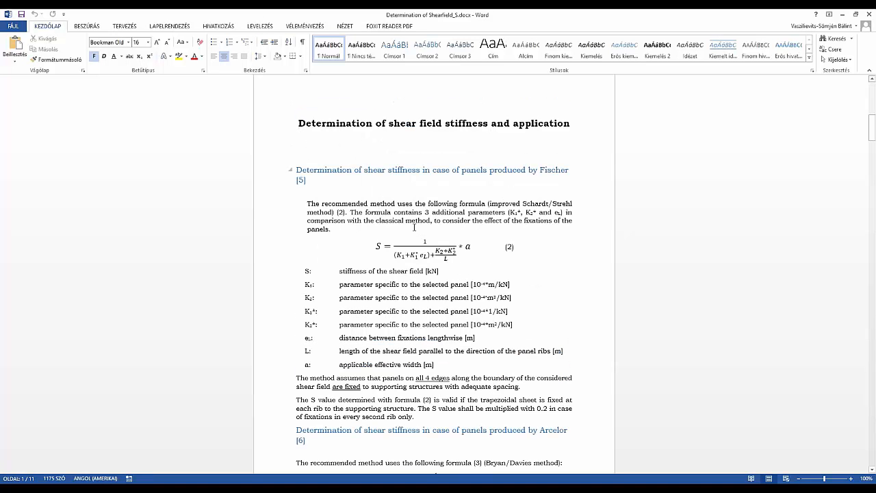
pyautogui.scroll(-5, 414, 227)
pyautogui.scroll(-5, 414, 227)
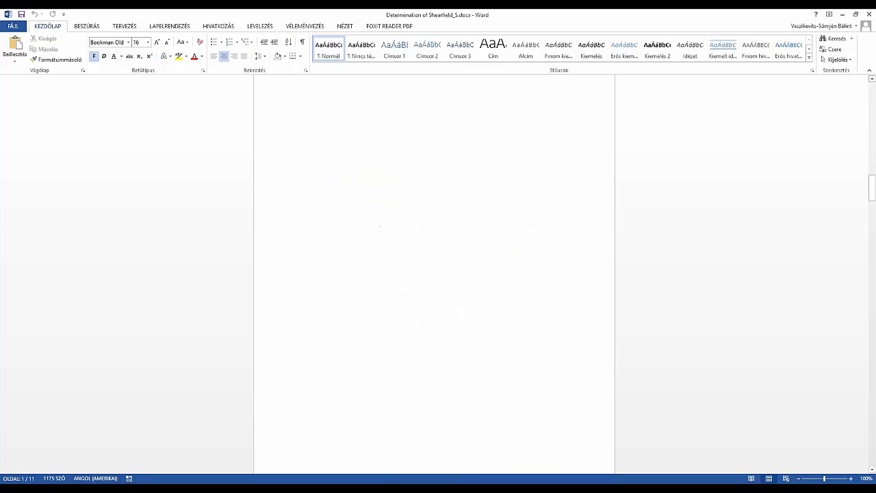
pyautogui.scroll(-3, 414, 227)
pyautogui.scroll(10, 434, 273)
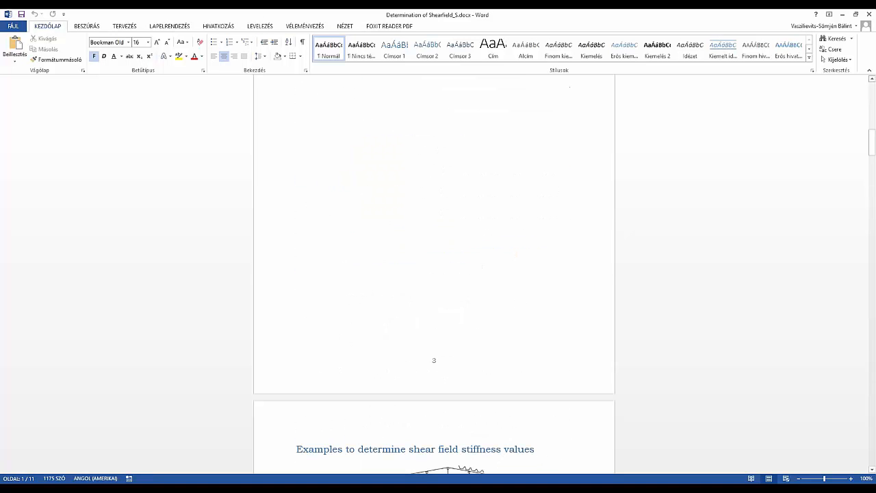
pyautogui.scroll(15, 441, 238)
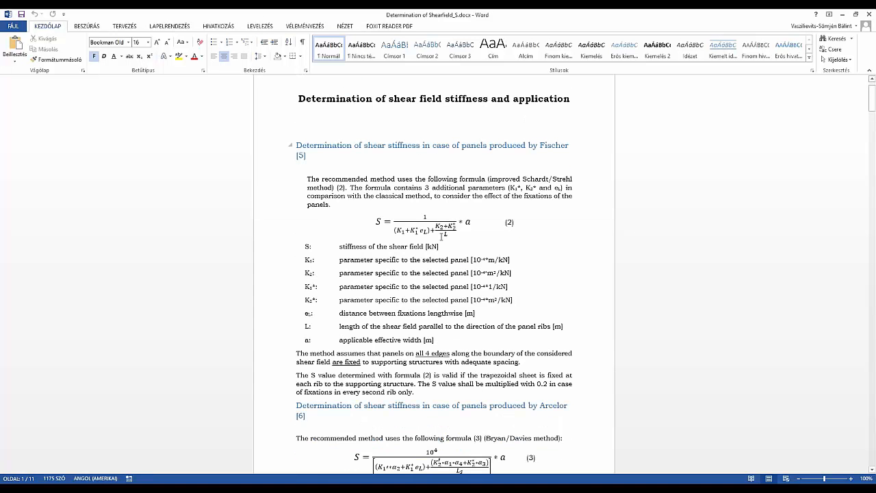
# - Open the Word document Shearfield_Examples.docx from the Schubsteifigkeit folder
pyautogui.hotkey('alt', 'Tab')
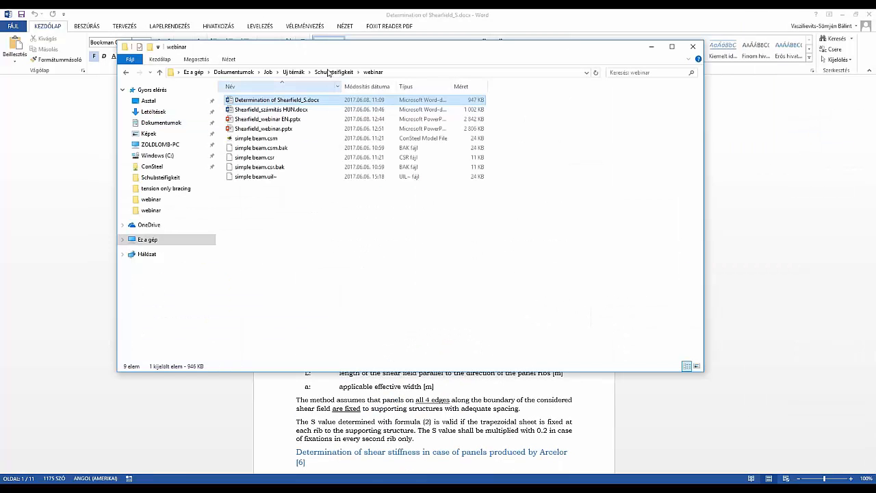
pyautogui.click(330, 72)
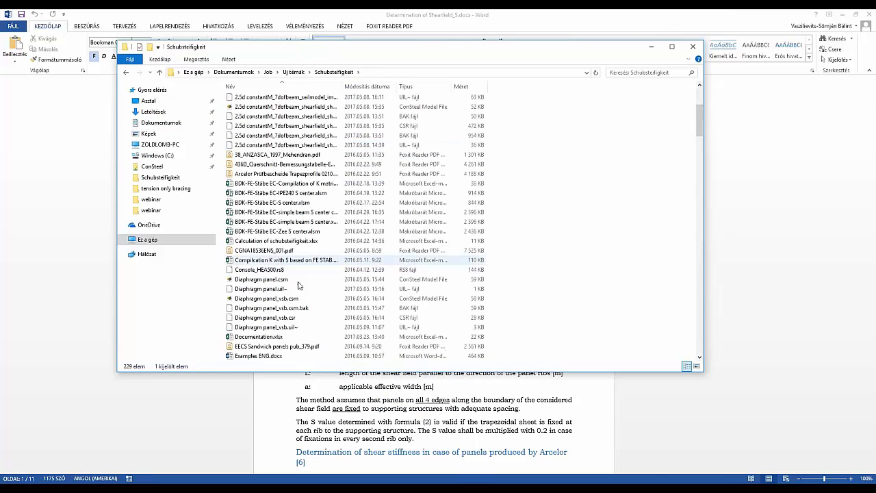
pyautogui.scroll(-7, 299, 285)
pyautogui.scroll(-20, 296, 280)
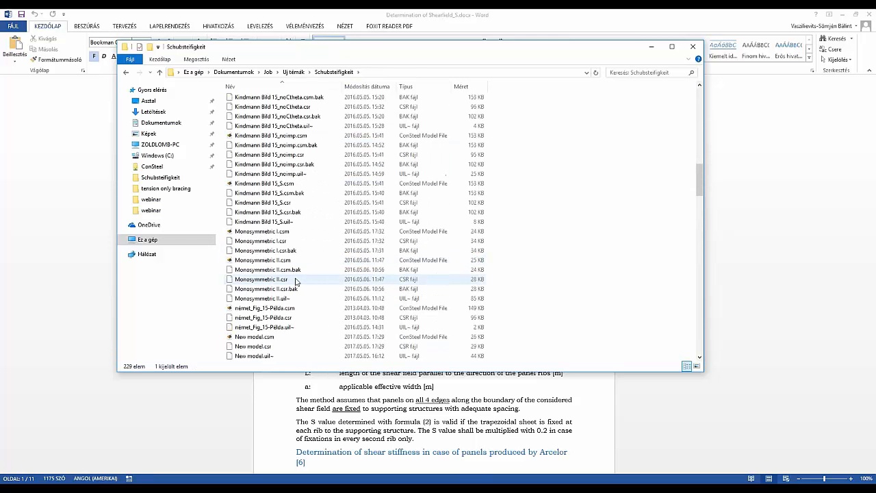
pyautogui.scroll(-3, 297, 277)
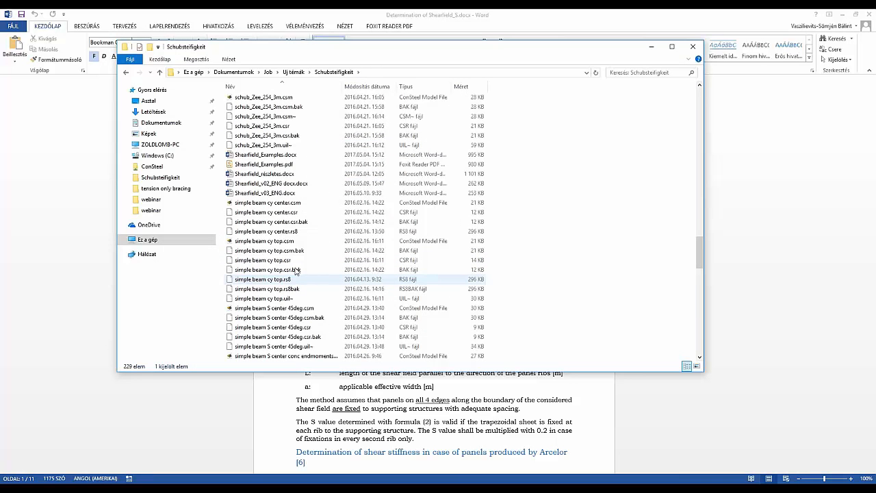
pyautogui.scroll(1, 296, 270)
pyautogui.doubleClick(296, 183)
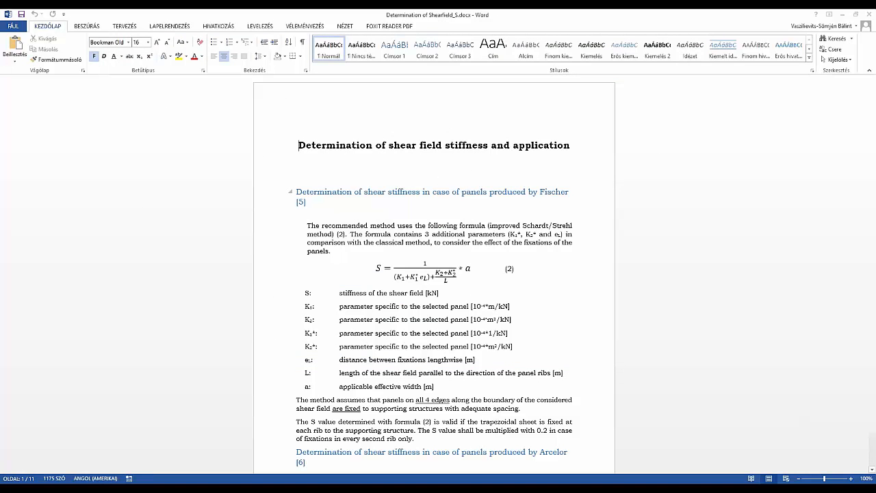
# - Examine the Hoesch and Fischer shear stiffness formulas and their parameter definitions in the document
pyautogui.scroll(-5, 480, 185)
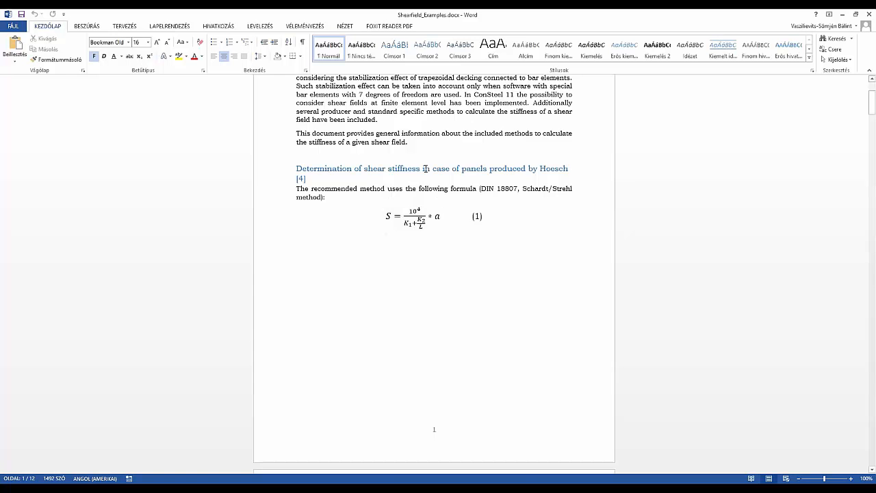
pyautogui.scroll(-5, 404, 171)
pyautogui.scroll(2, 391, 140)
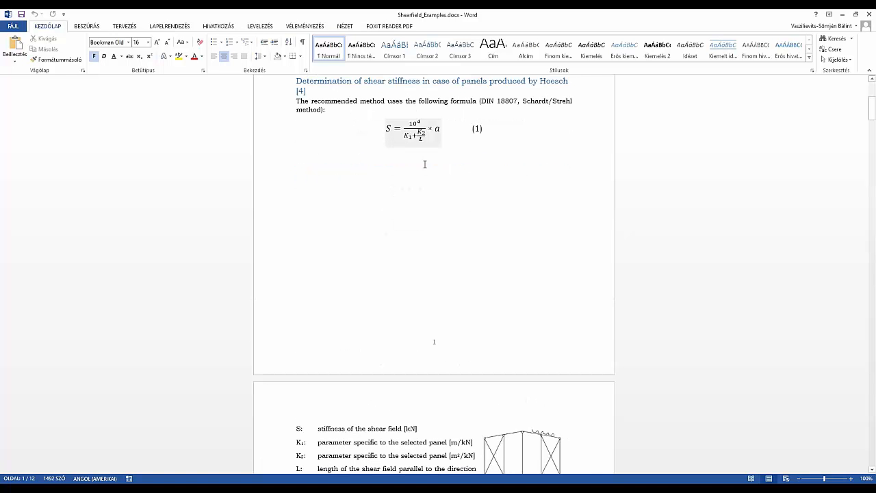
pyautogui.scroll(3, 563, 212)
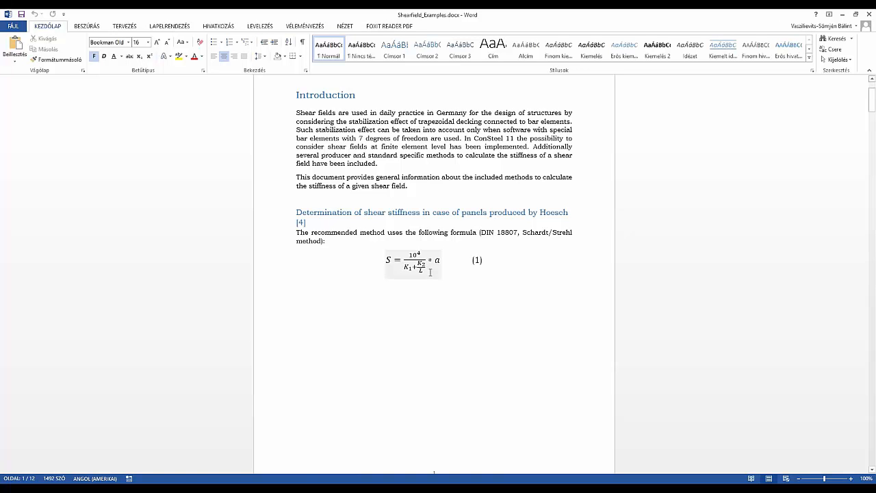
pyautogui.scroll(-10, 429, 273)
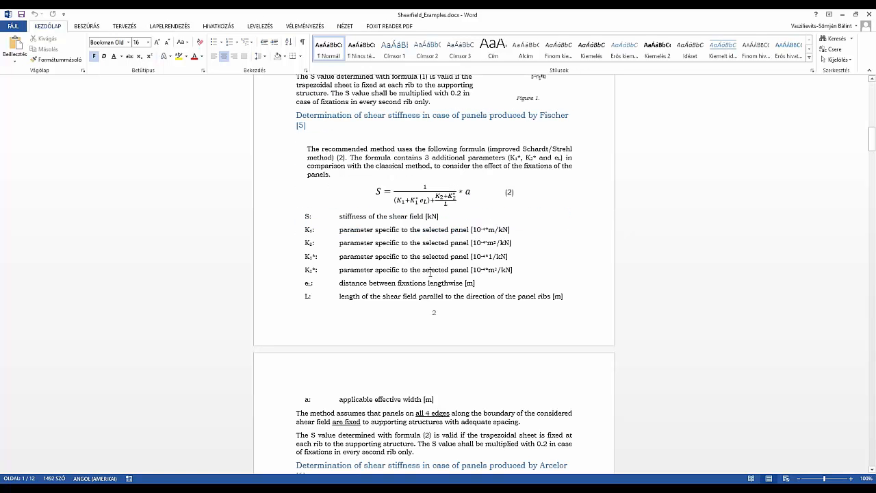
pyautogui.scroll(1, 429, 272)
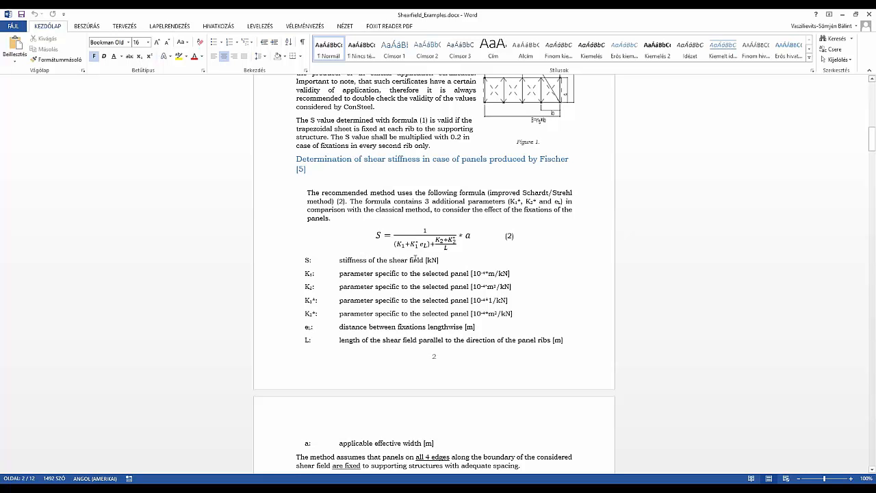
pyautogui.click(406, 246)
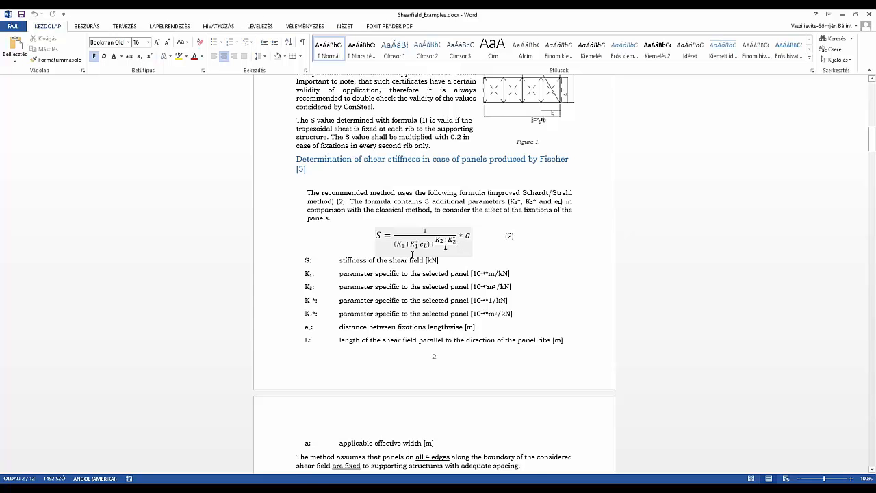
pyautogui.scroll(-1, 412, 254)
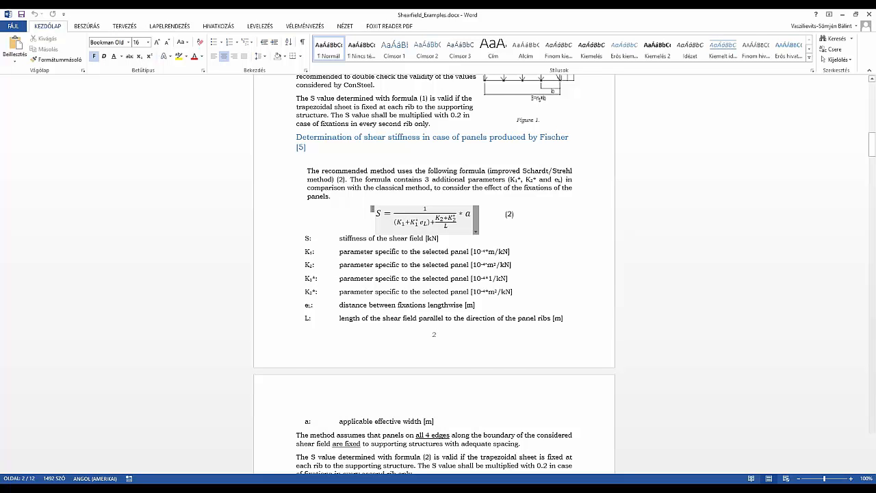
# - Examine the Arcelor and Eurocode 3 shear stiffness formulas with their parameters and edge fixation conditions
pyautogui.scroll(-4, 434, 273)
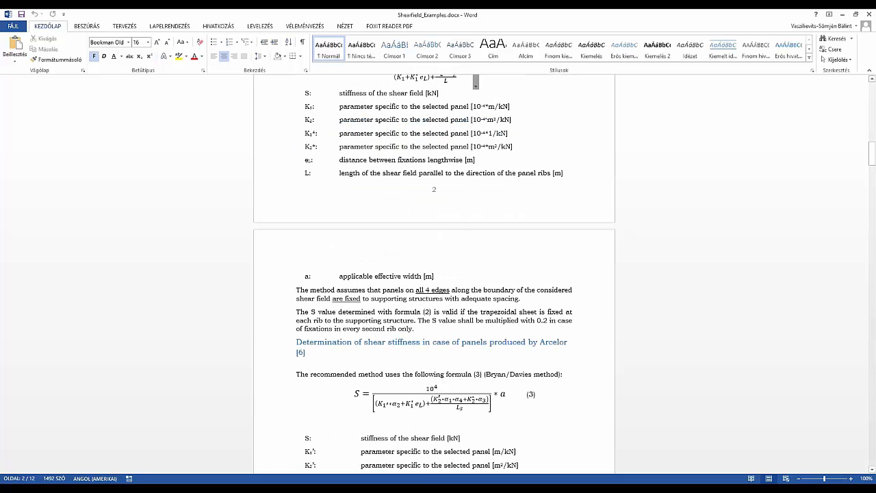
pyautogui.scroll(-2, 345, 277)
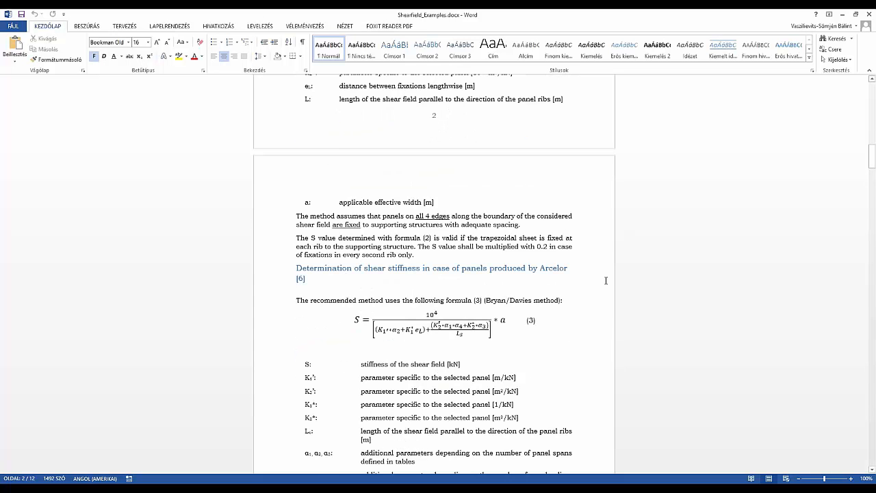
pyautogui.scroll(-1, 605, 280)
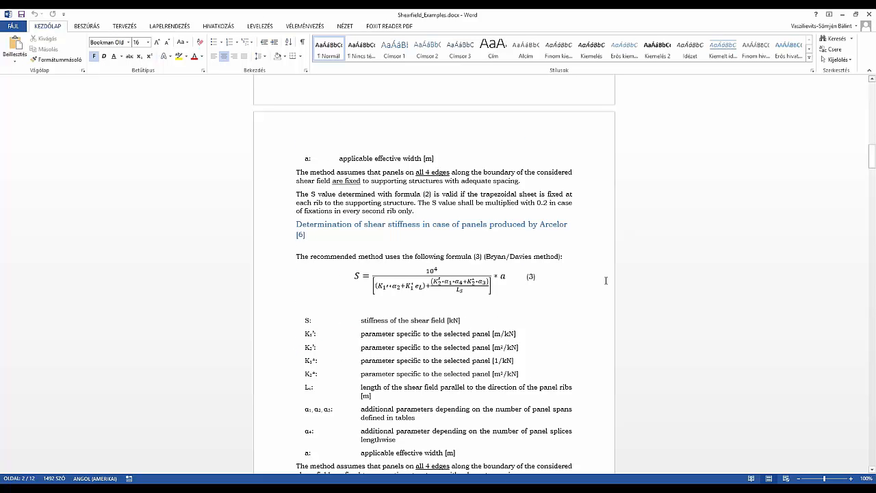
pyautogui.scroll(-1, 577, 259)
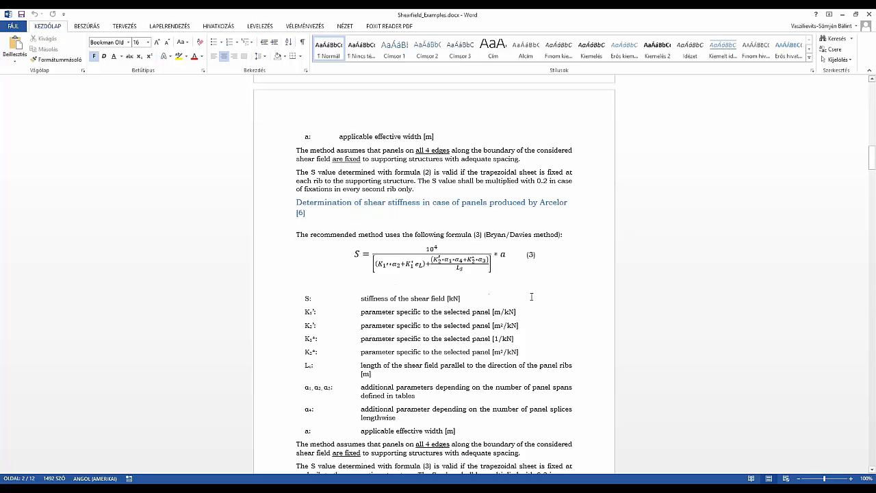
pyautogui.scroll(-1, 302, 336)
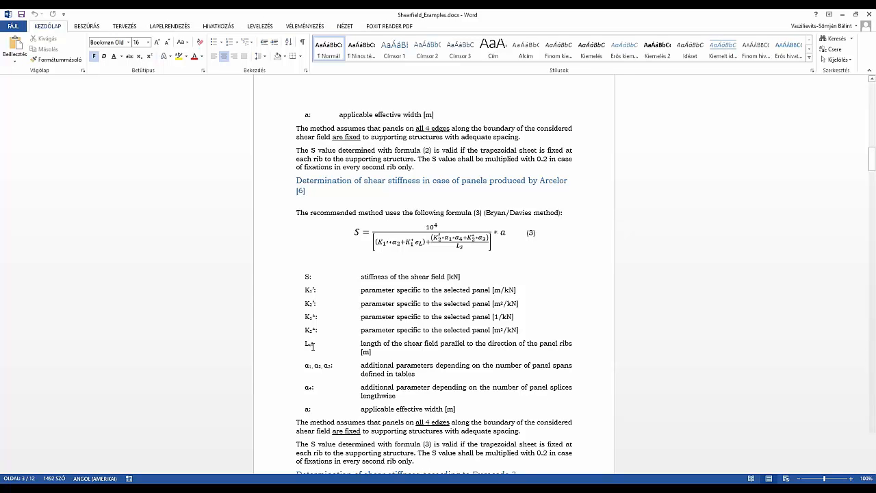
pyautogui.scroll(-1, 312, 347)
pyautogui.click(400, 215)
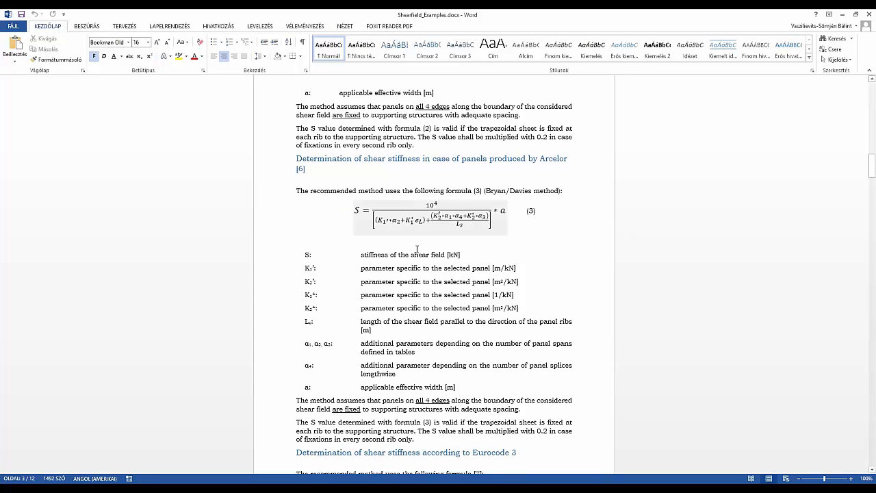
pyautogui.scroll(-5, 417, 249)
pyautogui.scroll(1, 417, 249)
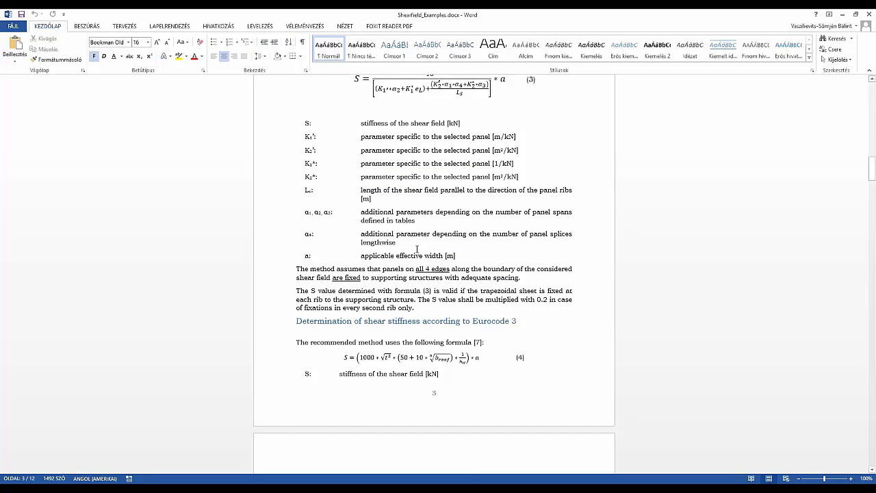
pyautogui.scroll(-6, 417, 249)
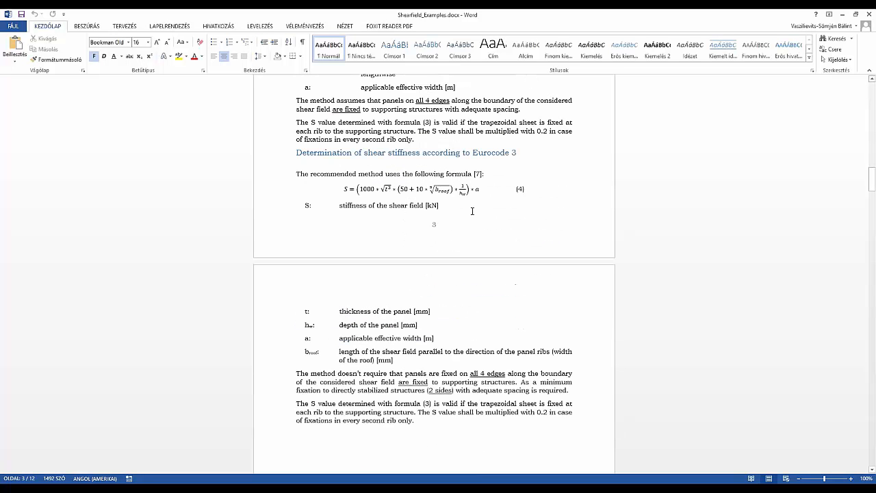
pyautogui.scroll(-1, 473, 211)
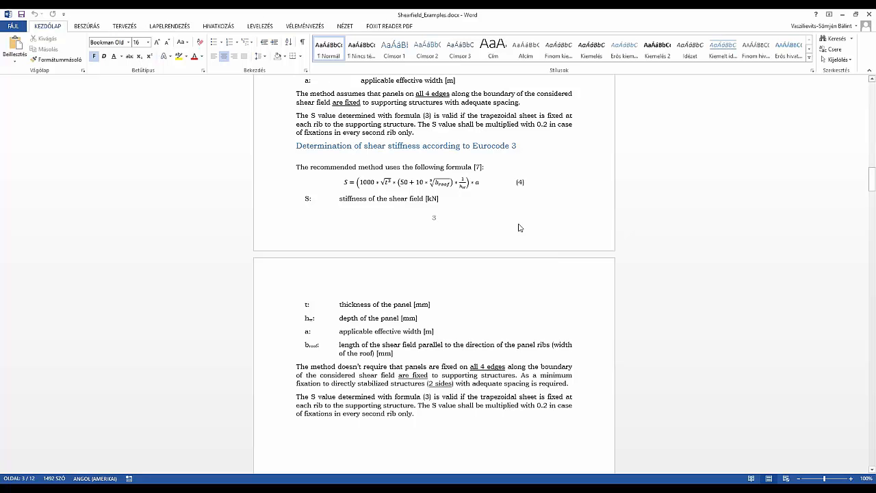
pyautogui.scroll(-5, 434, 274)
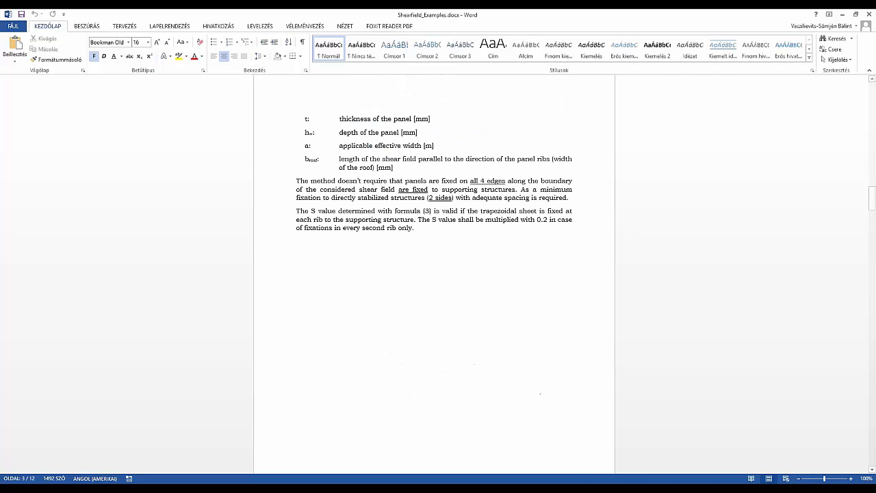
pyautogui.scroll(-3, 434, 273)
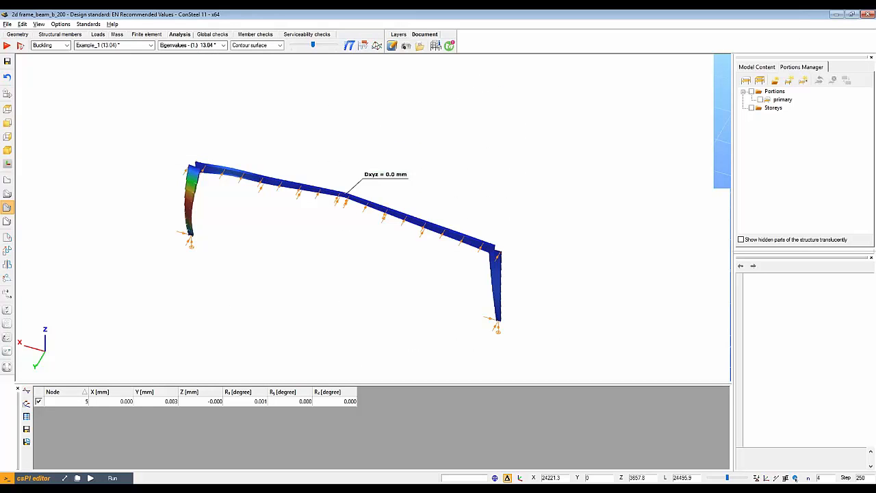
# - Switch to ConSteel and open the simple beam model from the webinar subfolder of Schubsteifigkeit
pyautogui.click(7, 24)
pyautogui.hotkey('ctrl', 'o')
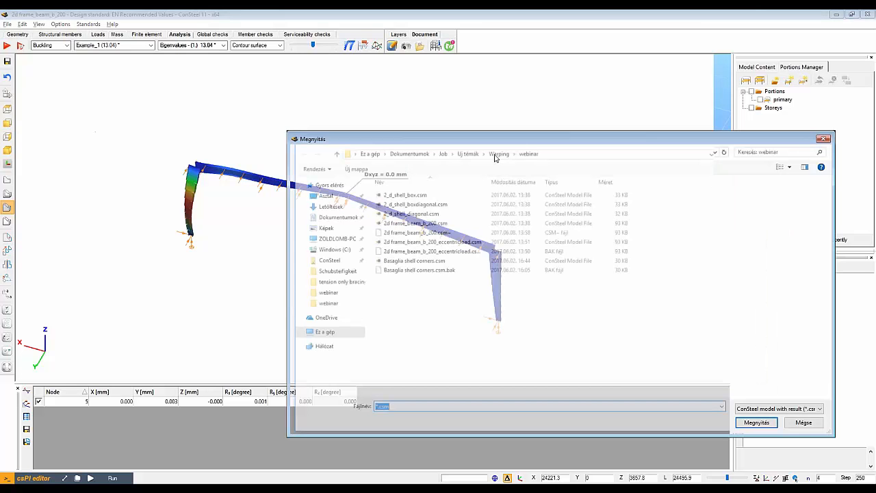
pyautogui.hotkey('alt', 'Up')
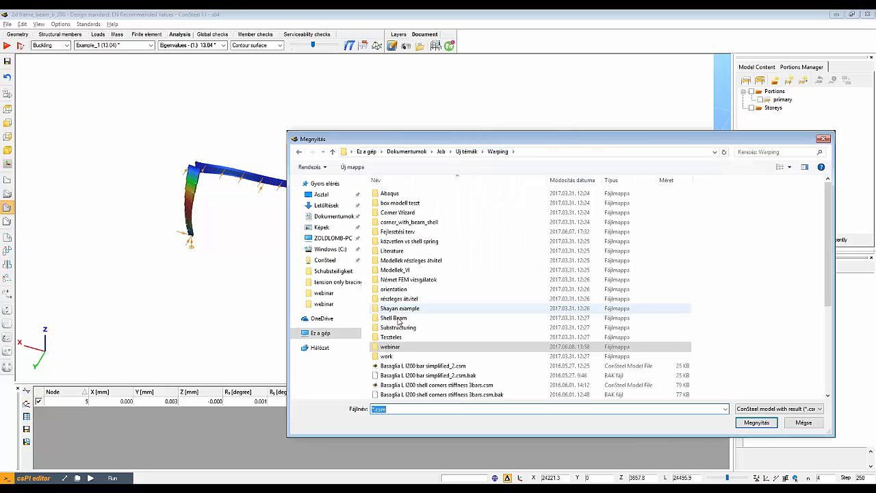
pyautogui.click(466, 151)
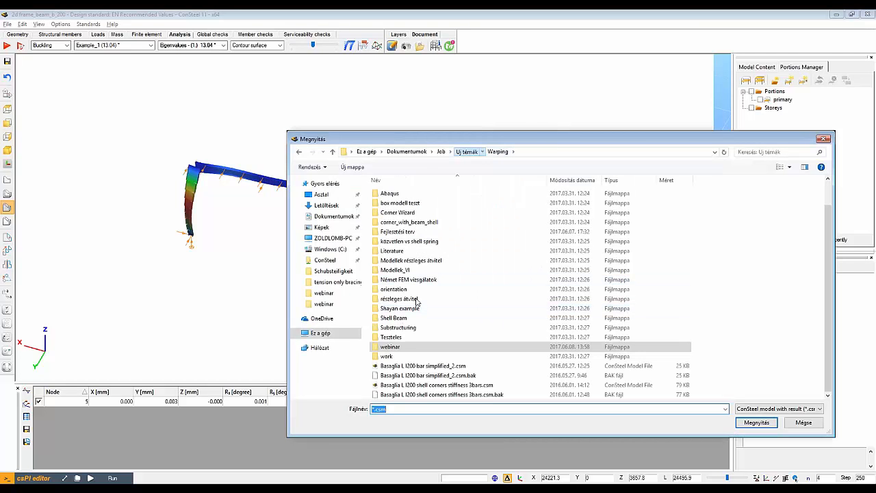
pyautogui.doubleClick(404, 311)
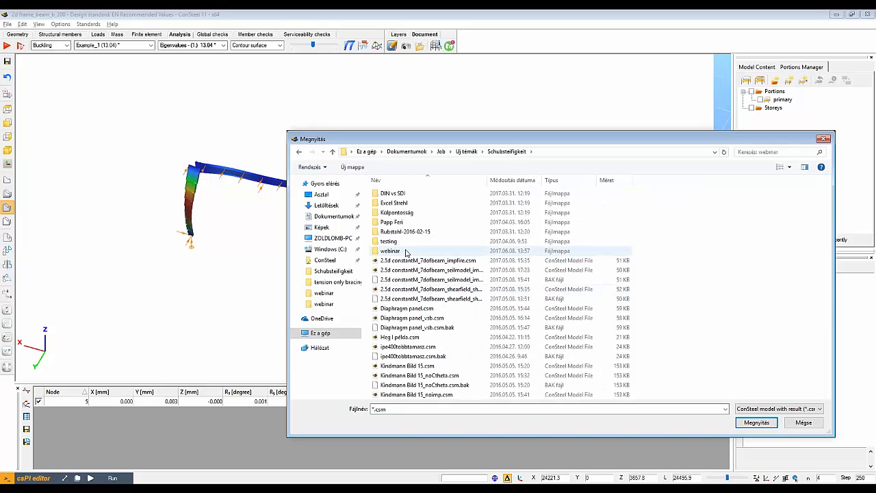
pyautogui.doubleClick(405, 251)
pyautogui.doubleClick(401, 194)
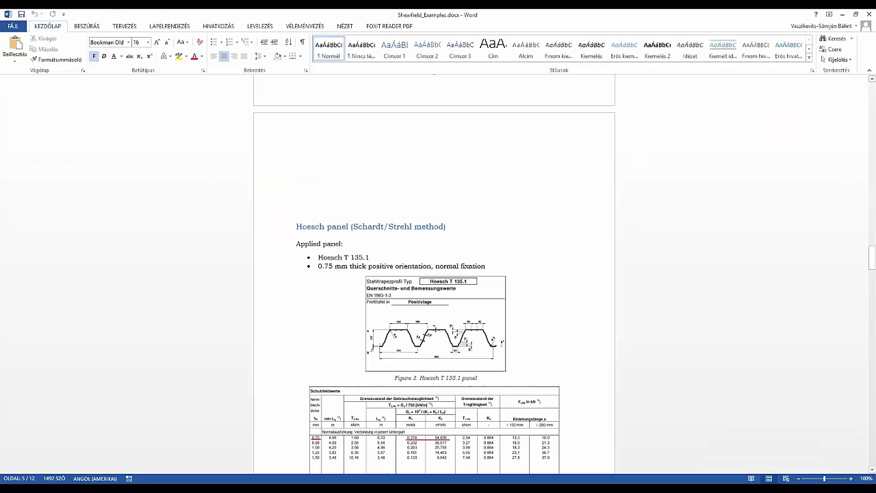
# - Enlarge the Word document to 170% and examine the Hoesch T 135.1 profile and the K1 and K2 values for the 0.75 mm panel
pyautogui.scroll(-3, 370, 177)
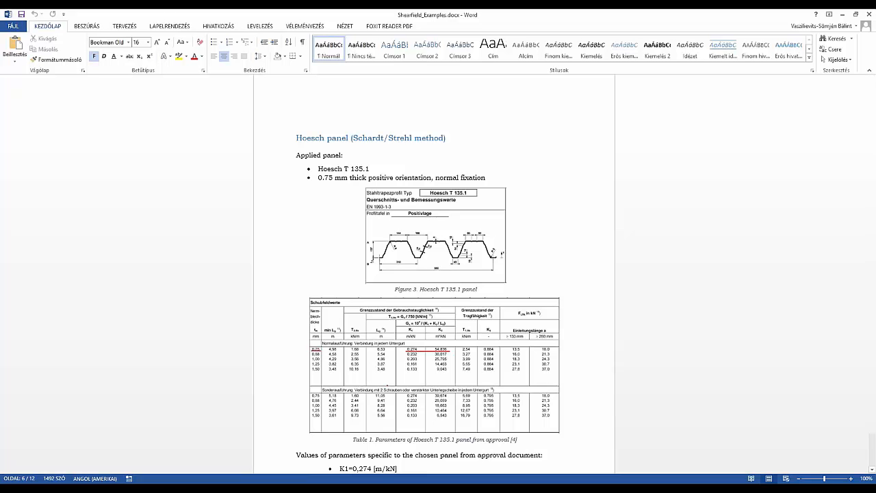
pyautogui.click(851, 478)
pyautogui.click(851, 479)
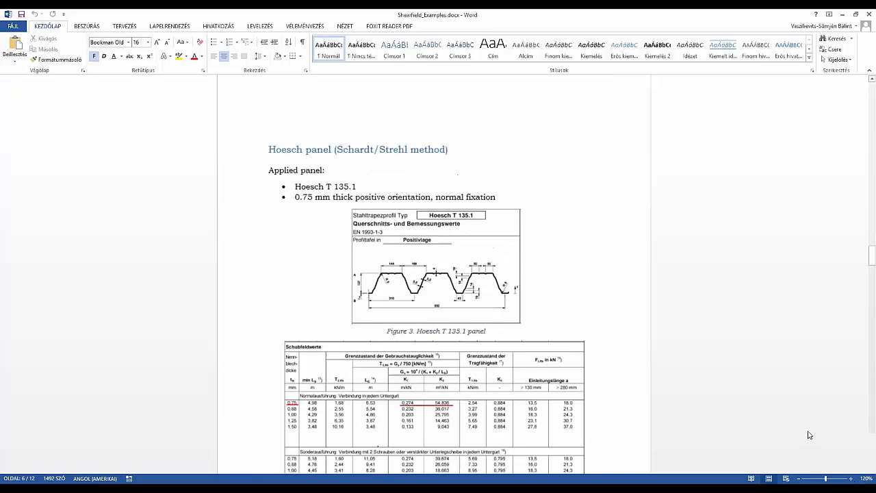
pyautogui.keyDown('ctrl'); pyautogui.scroll(2, 809, 435); pyautogui.keyUp('ctrl')
pyautogui.scroll(-5, 438, 273)
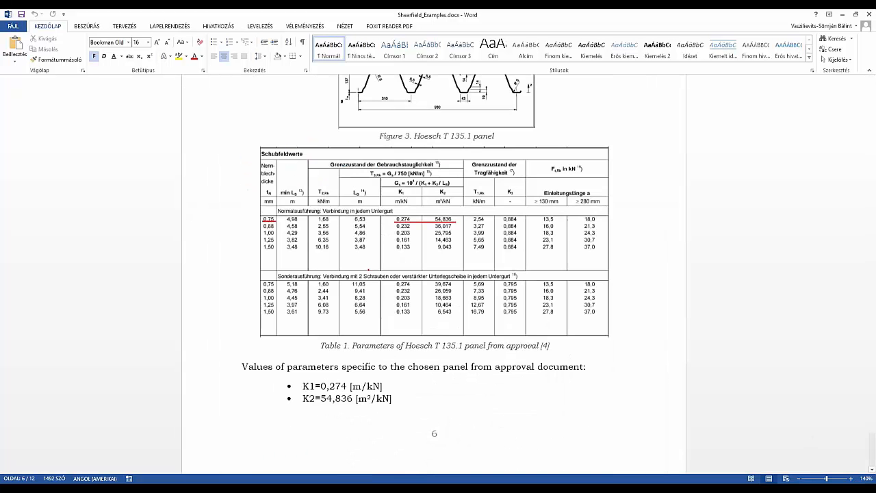
pyautogui.click(848, 479)
pyautogui.click(849, 479)
pyautogui.click(849, 479)
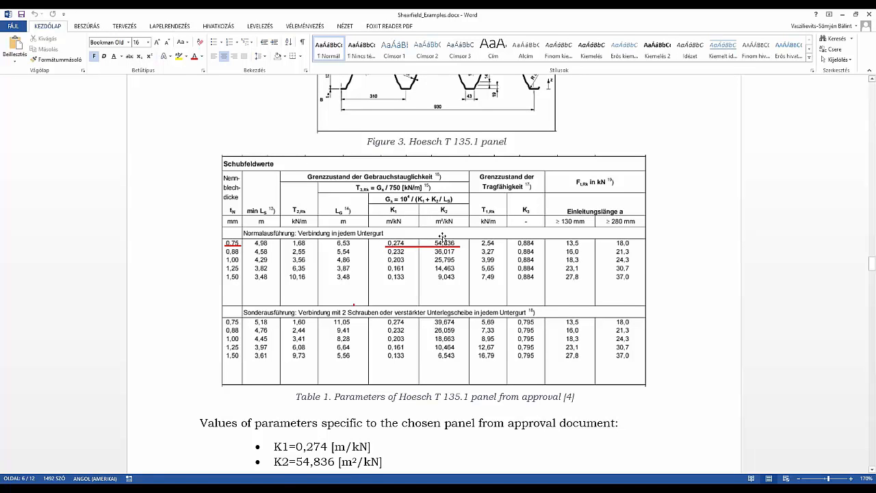
pyautogui.scroll(1, 442, 237)
pyautogui.scroll(3, 443, 237)
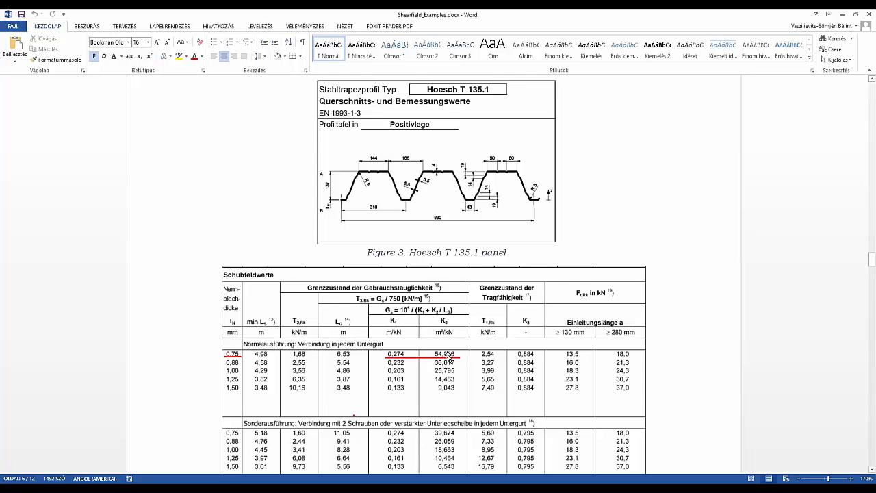
# - Switch back to ConSteel and bring up the simple beam model
pyautogui.hotkey('alt', 'Tab')
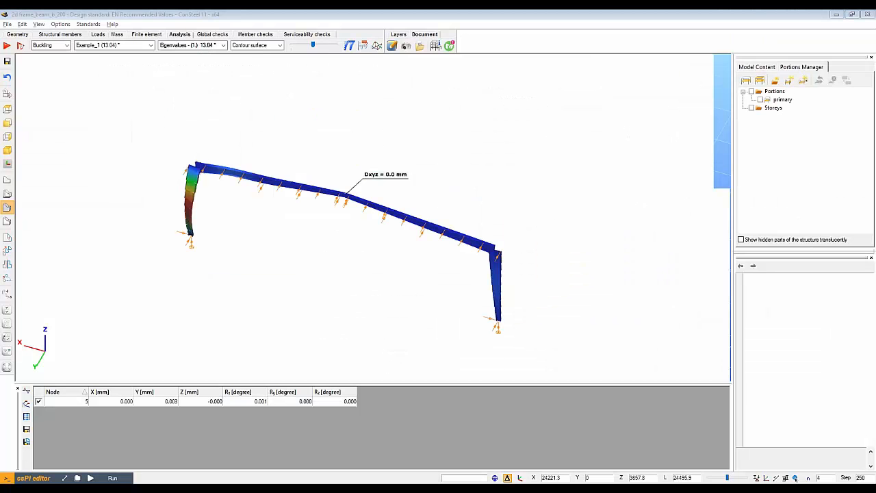
pyautogui.click(335, 471)
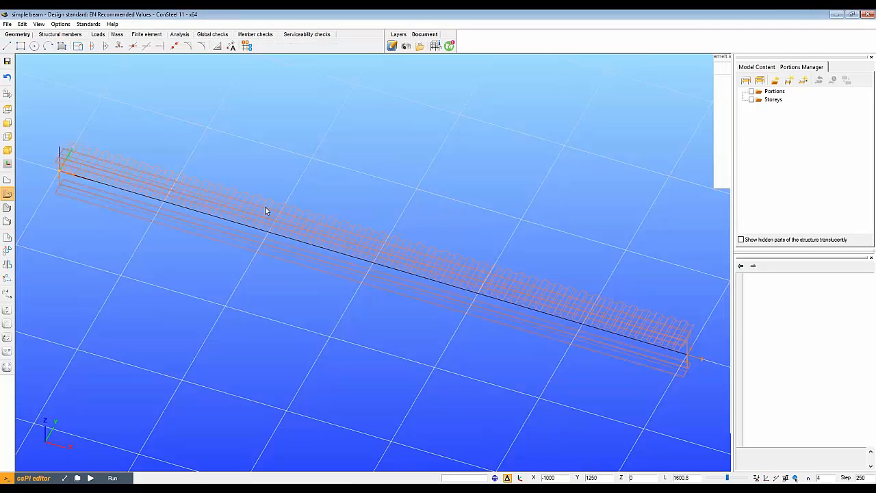
# - Delete the existing trapezoidal-sheet shear field from the simple beam
pyautogui.scroll(-2, 358, 224)
pyautogui.click(359, 224)
pyautogui.scroll(5, 359, 224)
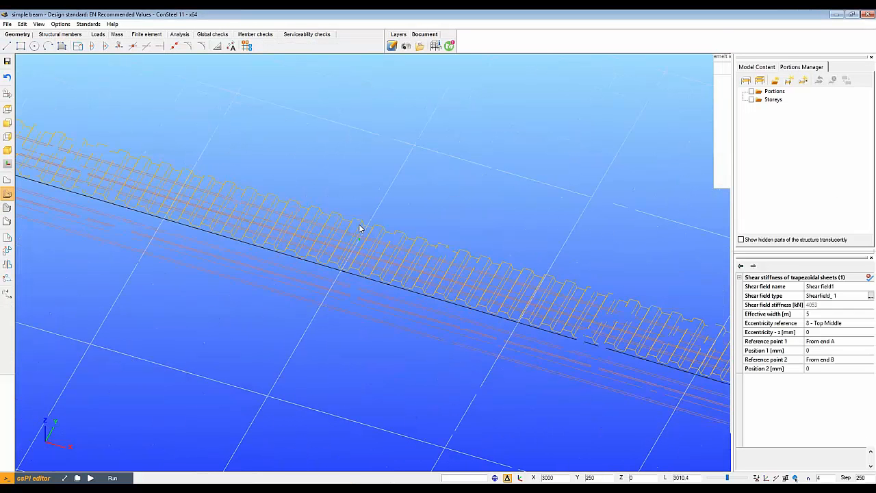
pyautogui.press('Delete')
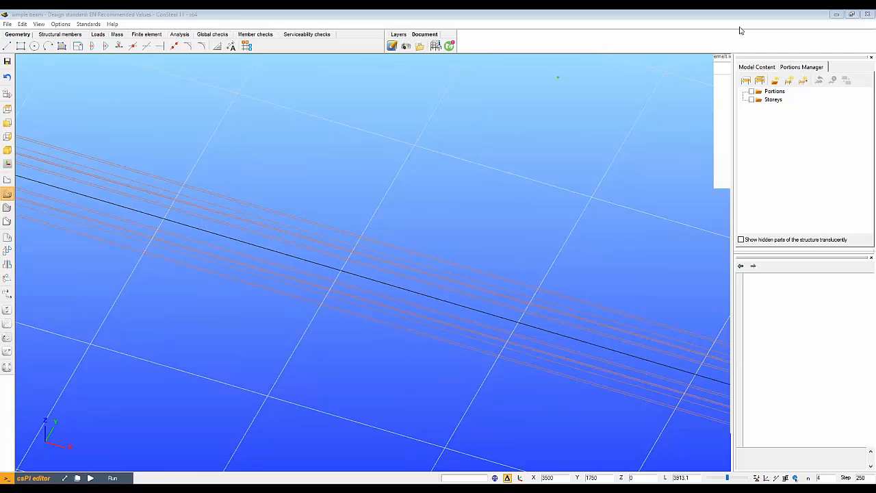
pyautogui.scroll(-3, 489, 172)
pyautogui.scroll(-2, 482, 243)
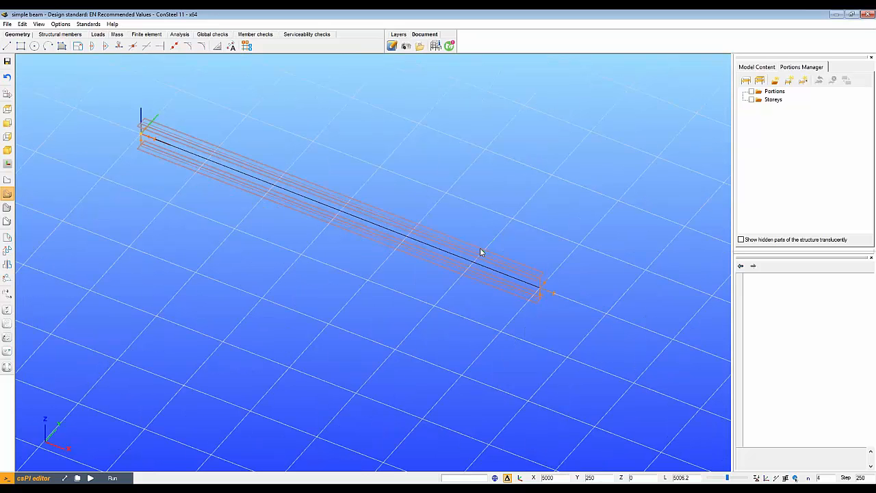
# - Review the beam's line load, then display its buckling analysis shape for Load combination-1 without the shear field
pyautogui.click(97, 34)
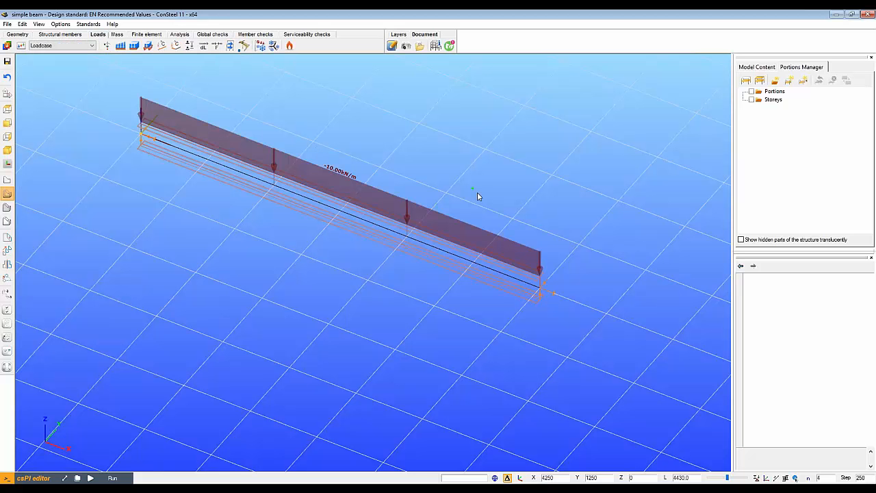
pyautogui.click(179, 34)
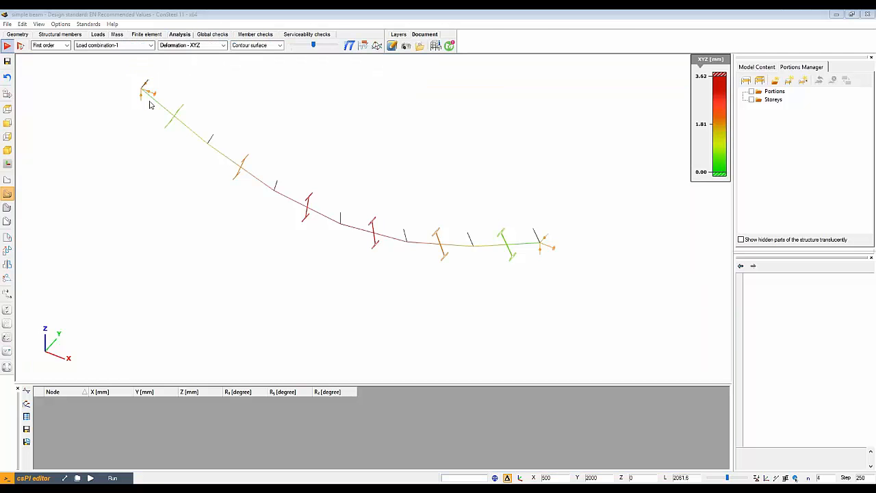
pyautogui.click(66, 45)
pyautogui.click(53, 60)
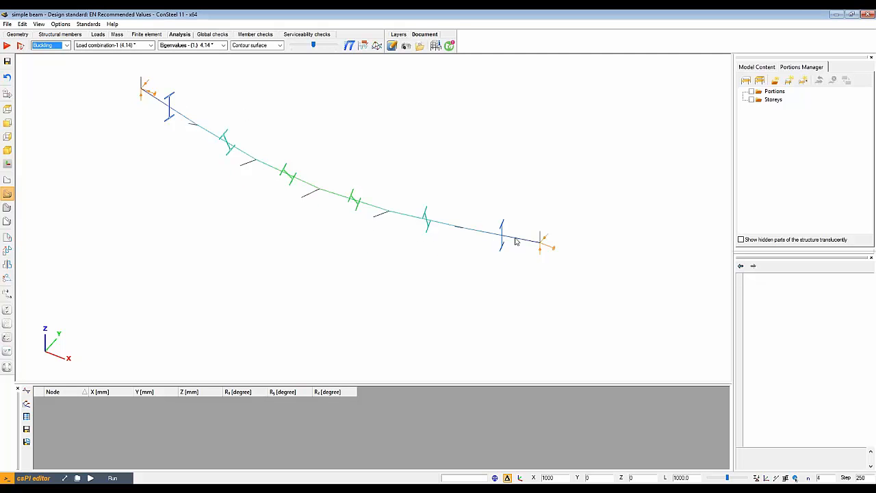
pyautogui.moveTo(516, 240)
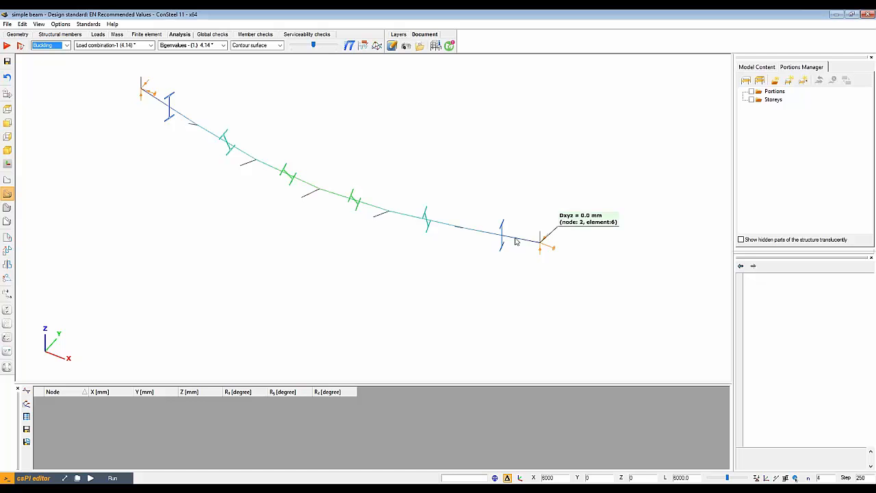
# - Start a shear field stiffness definition and create a new shear field in its stiffness calculation
pyautogui.click(60, 35)
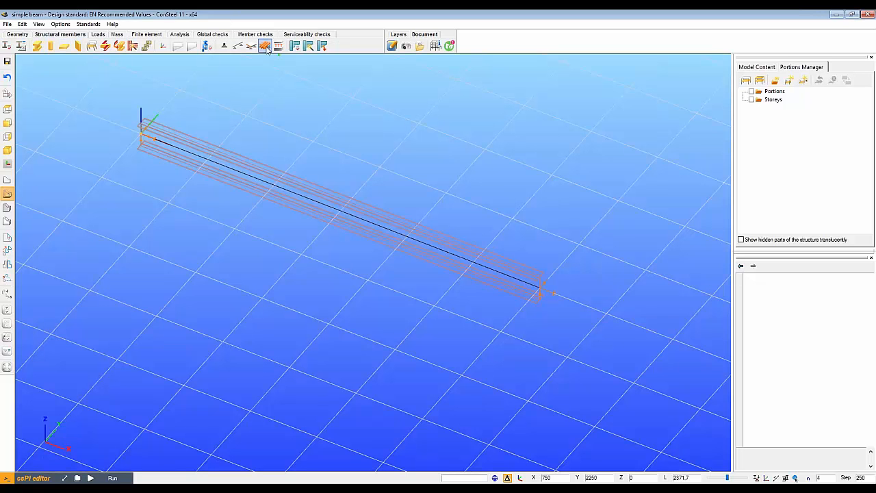
pyautogui.click(264, 46)
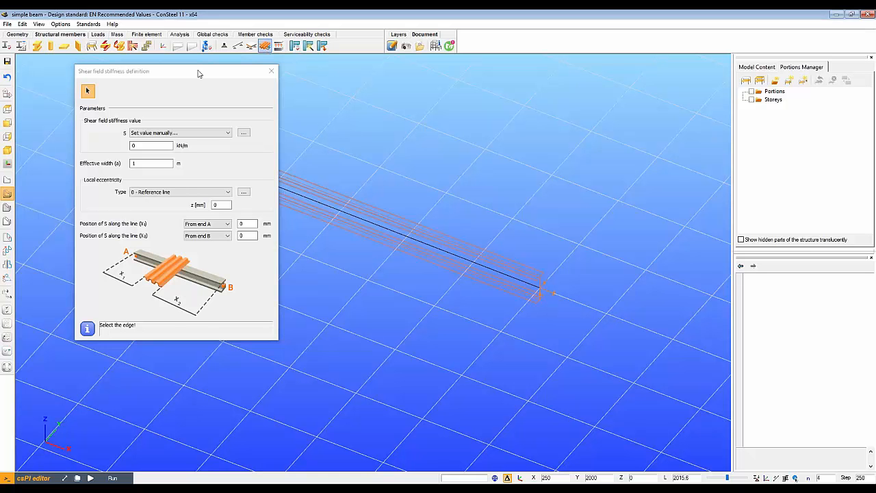
pyautogui.moveTo(178, 71); pyautogui.dragTo(257, 68)
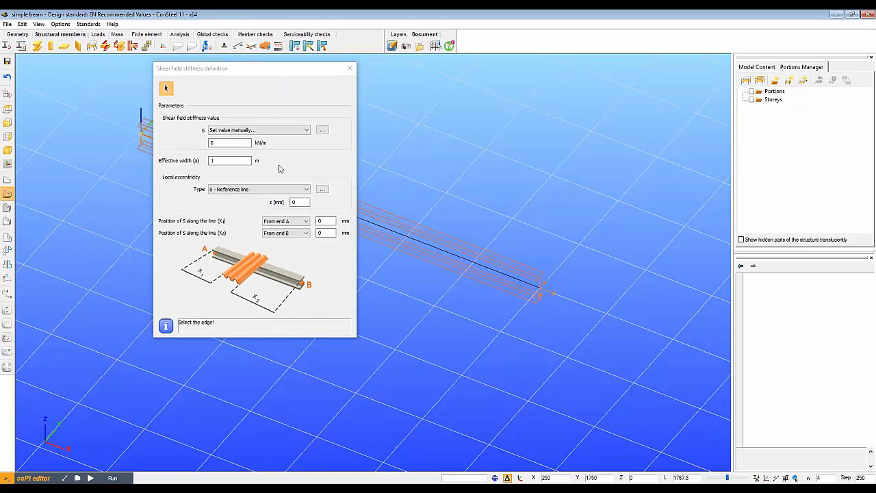
pyautogui.click(322, 130)
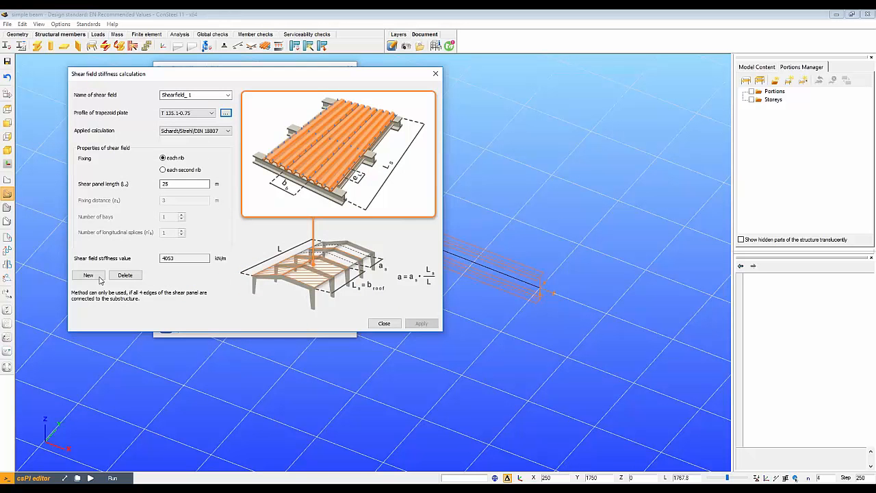
pyautogui.click(100, 278)
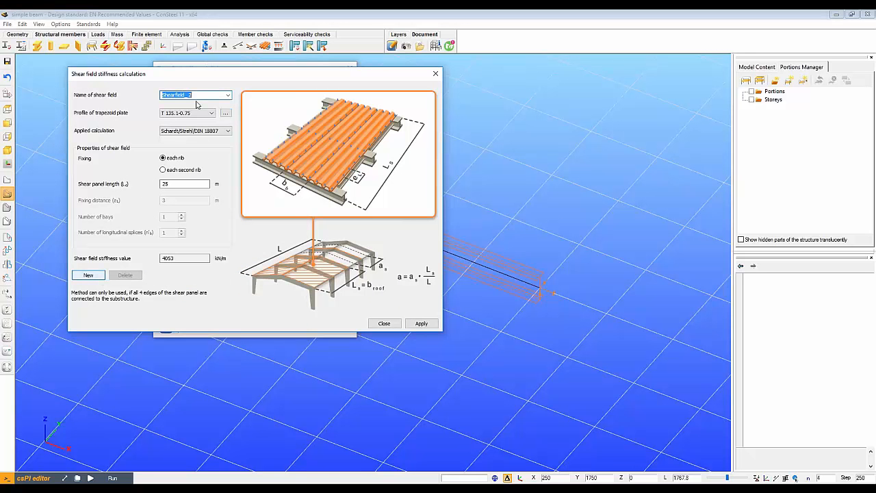
# - Look up the Hoesch positive-layer T 135.1-0.75 sheet in the trapezoidal section bank and examine its K1 and K2 parameters
pyautogui.click(226, 114)
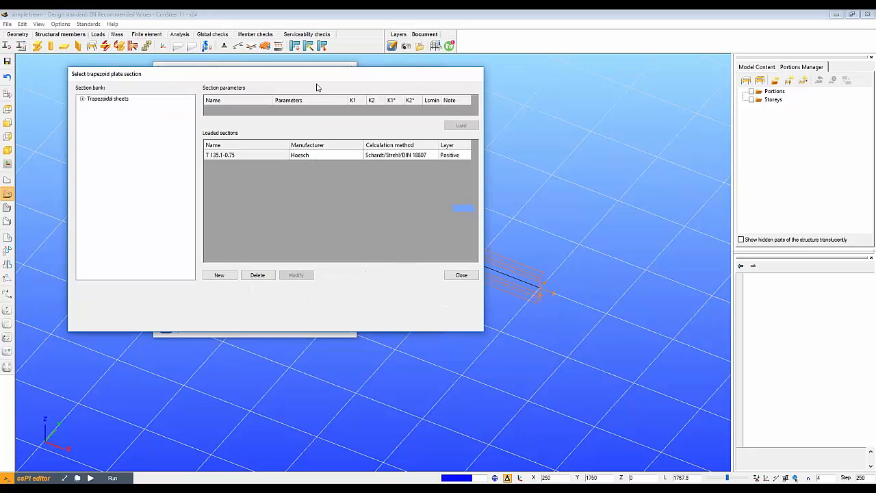
pyautogui.moveTo(318, 74); pyautogui.dragTo(464, 89)
pyautogui.click(229, 114)
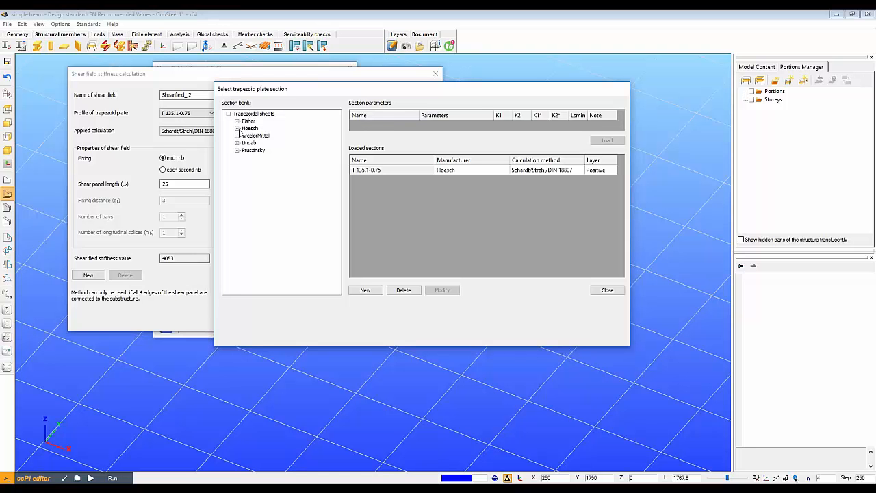
pyautogui.click(237, 129)
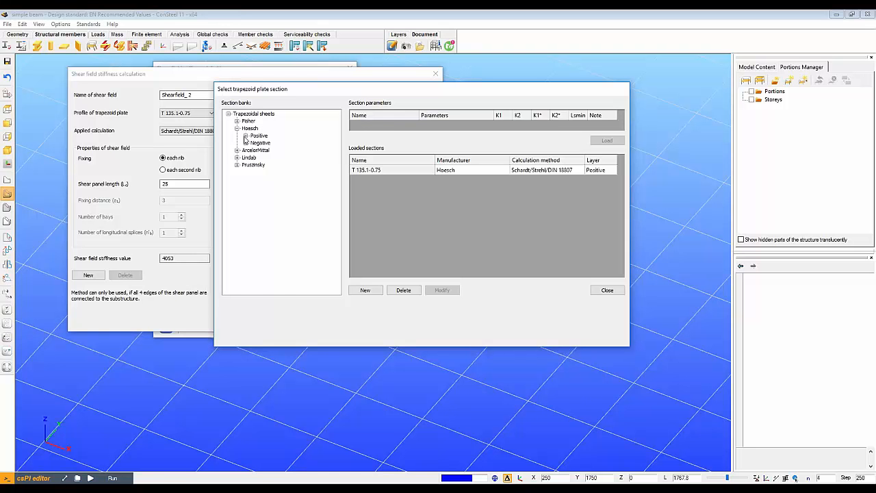
pyautogui.click(245, 136)
pyautogui.scroll(-15, 287, 226)
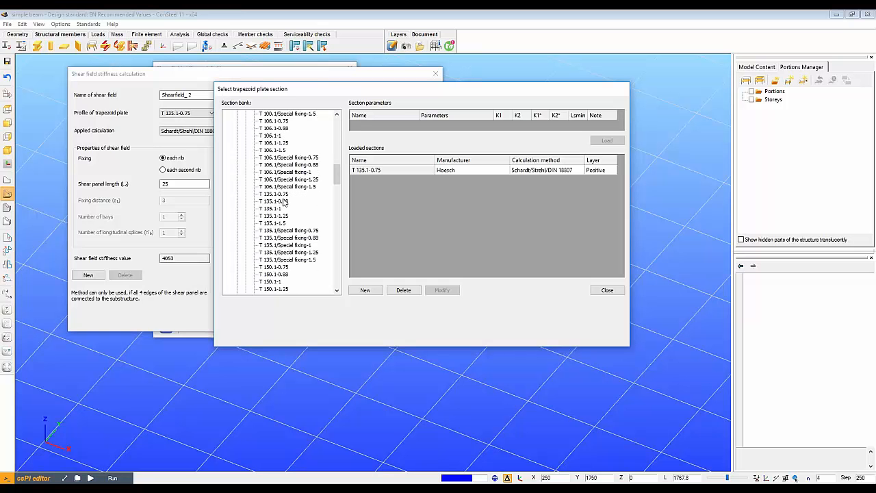
pyautogui.click(274, 194)
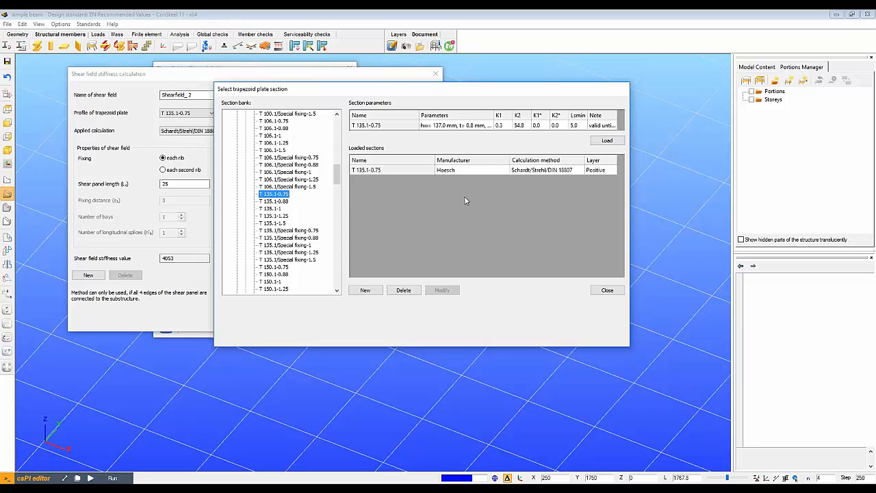
pyautogui.click(606, 292)
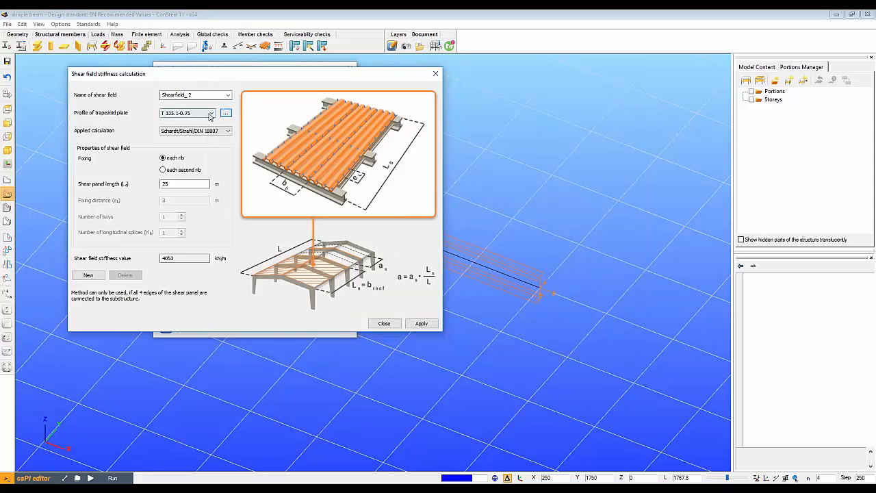
# - Apply the new shear field with profile T 135.1-0.75 and a 25 m shear panel length, and close the stiffness calculation
pyautogui.click(210, 113)
pyautogui.click(206, 122)
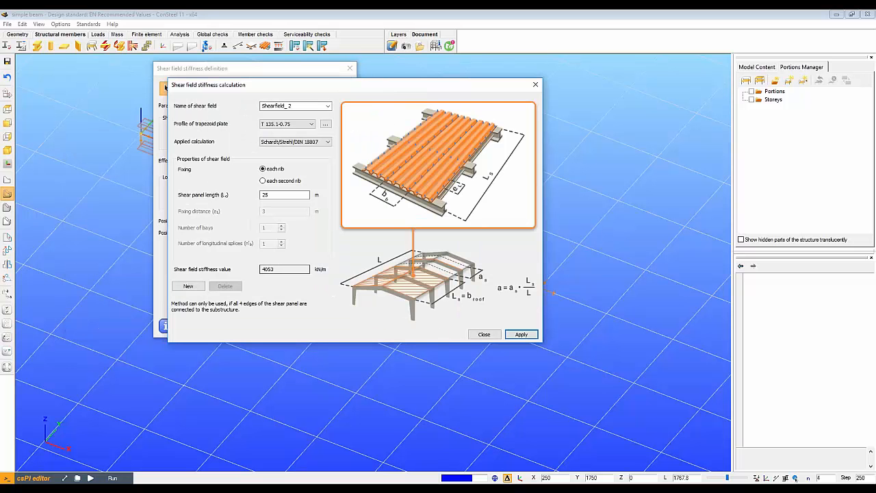
pyautogui.click(271, 195)
pyautogui.click(273, 195)
pyautogui.click(272, 269)
pyautogui.click(507, 335)
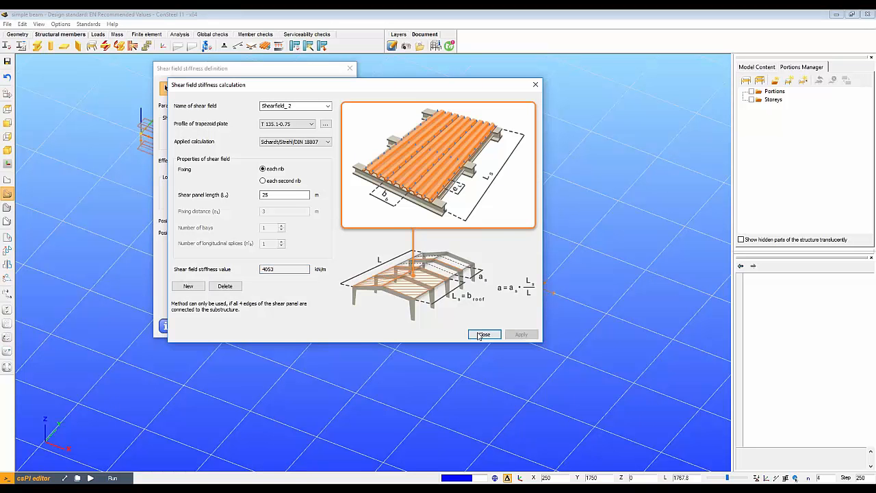
pyautogui.click(484, 334)
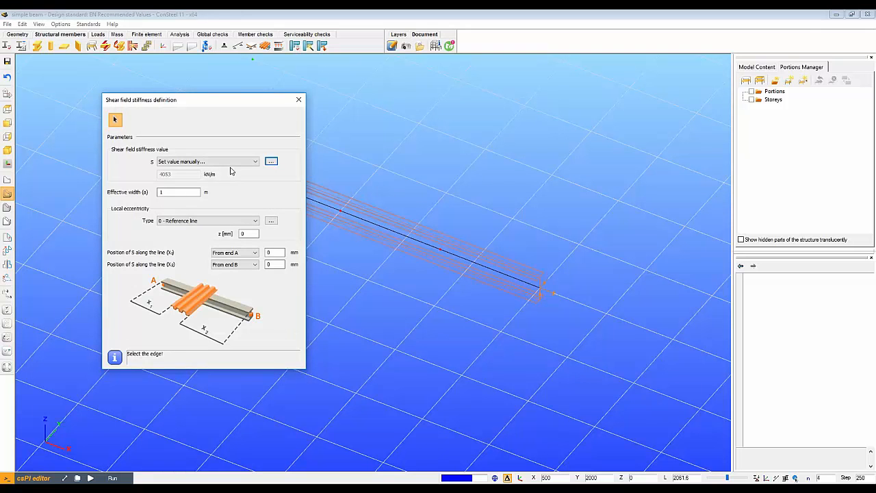
# - Choose Shearfield_ 2 as the shear field stiffness and set the effective width to 5 m
pyautogui.click(214, 163)
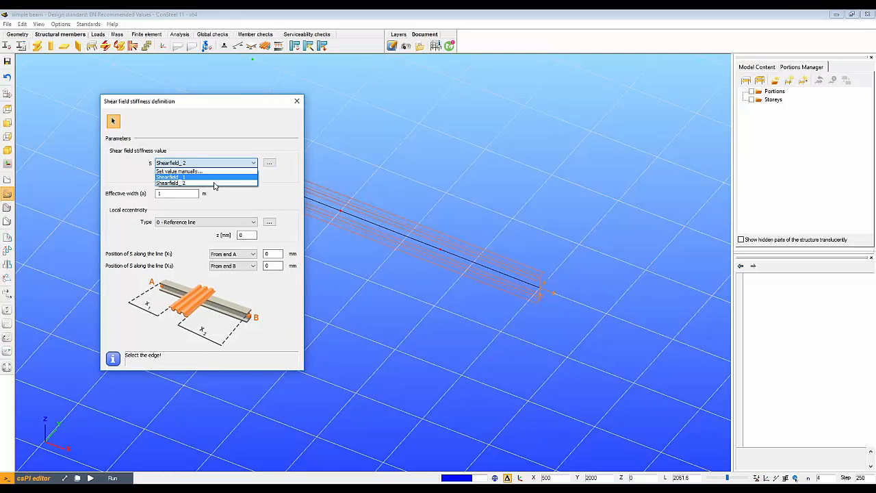
pyautogui.click(163, 181)
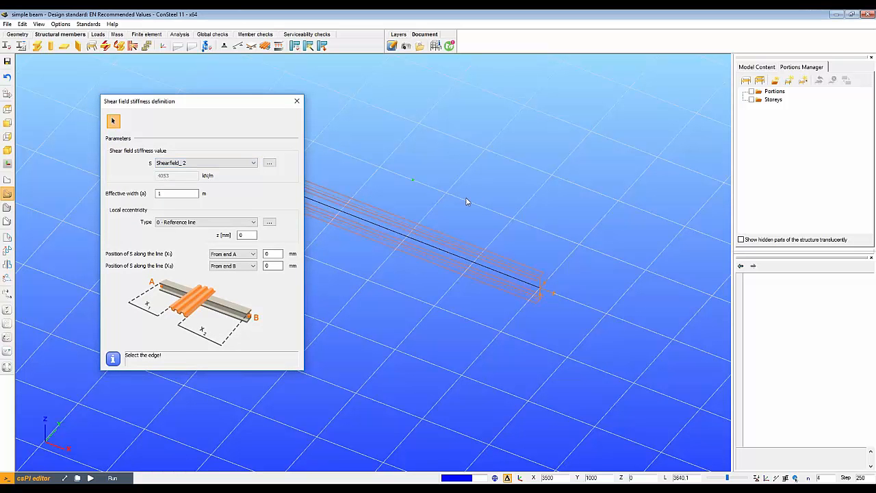
pyautogui.moveTo(466, 201); pyautogui.dragTo(648, 235, button='middle')
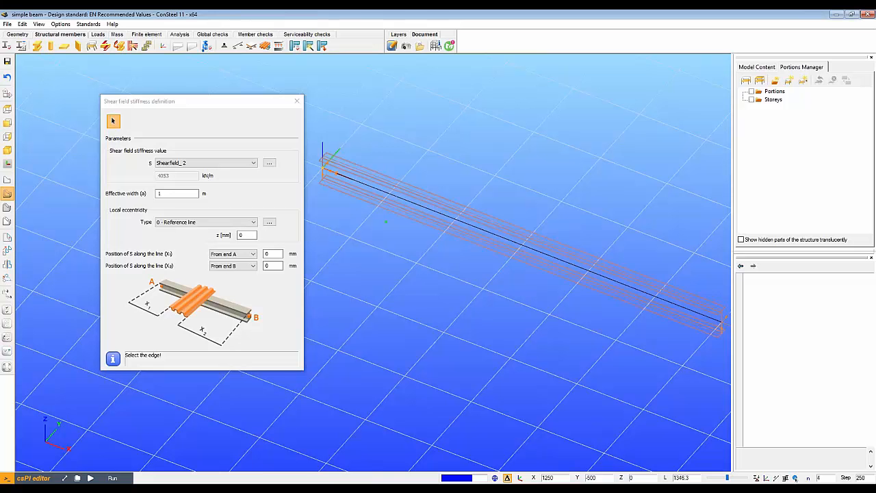
pyautogui.moveTo(386, 222); pyautogui.dragTo(383, 222, button='middle')
pyautogui.click(169, 192)
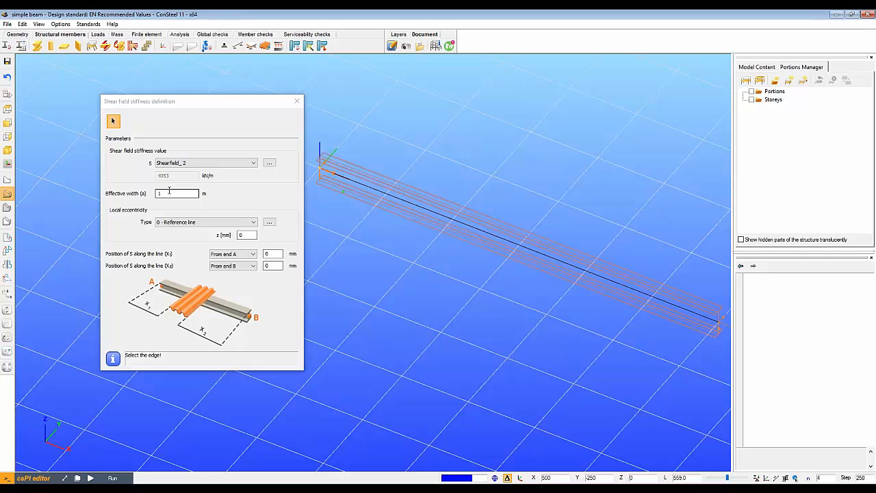
pyautogui.click(169, 193)
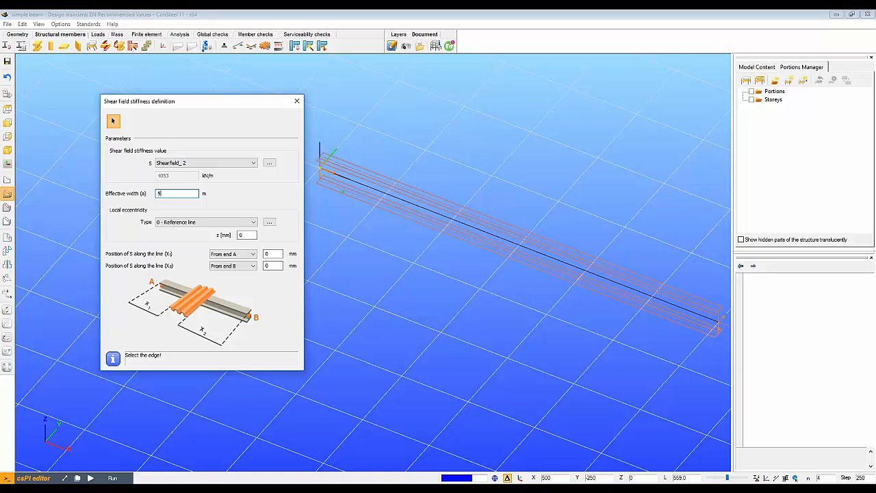
pyautogui.press('Tab')
# - Switch to the Word document Determination of Shearfield_S.docx, examine the effective width term in the Fischer stiffness formula, and return to ConSteel
pyautogui.click(346, 488)
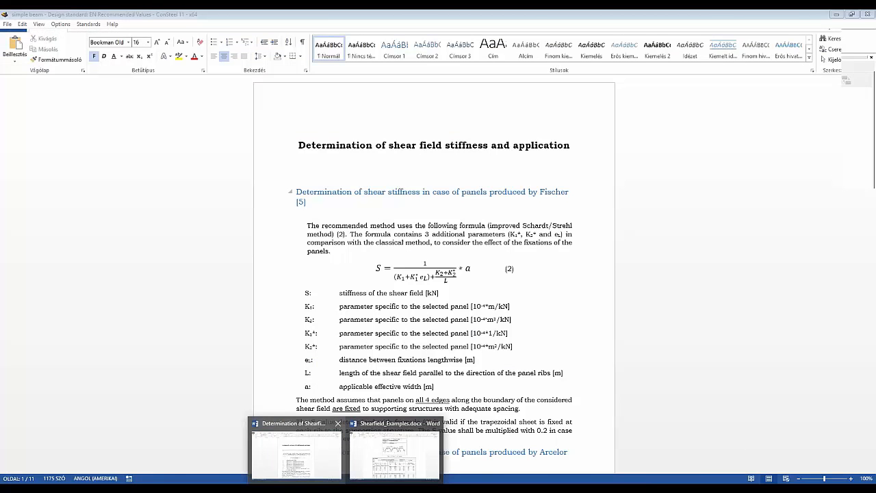
pyautogui.click(308, 464)
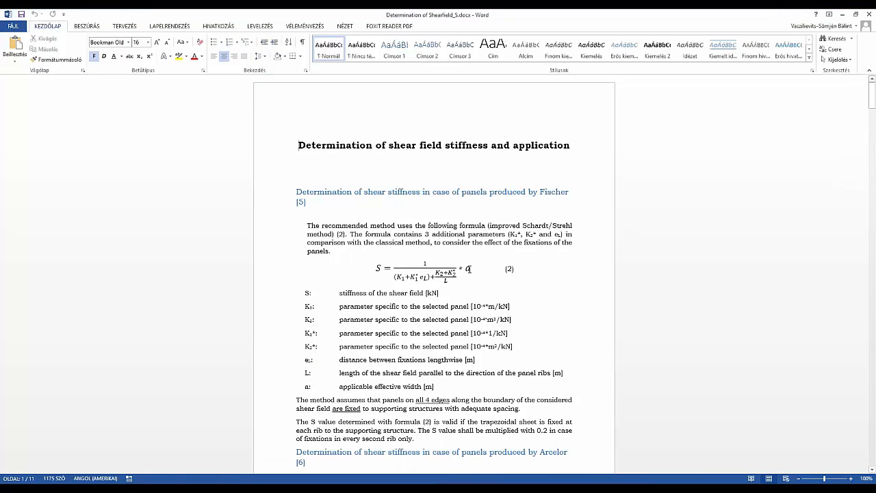
pyautogui.click(468, 270)
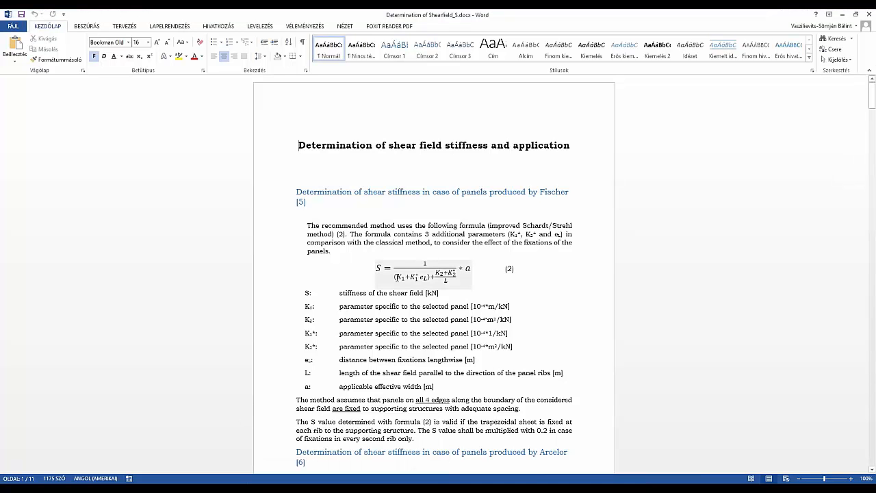
pyautogui.click(458, 292)
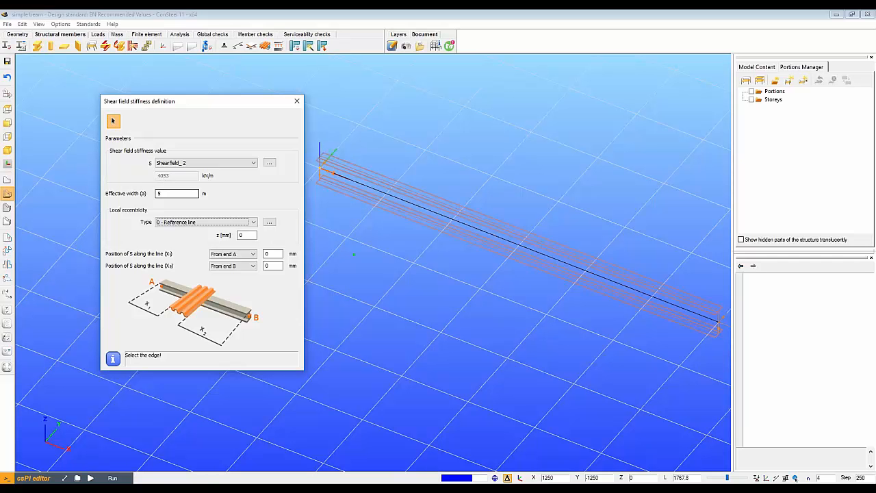
# - Set the local eccentricity to 8 - Top Middle and place the shear field along the full length of the beam
pyautogui.moveTo(439, 178); pyautogui.dragTo(460, 203, button='middle')
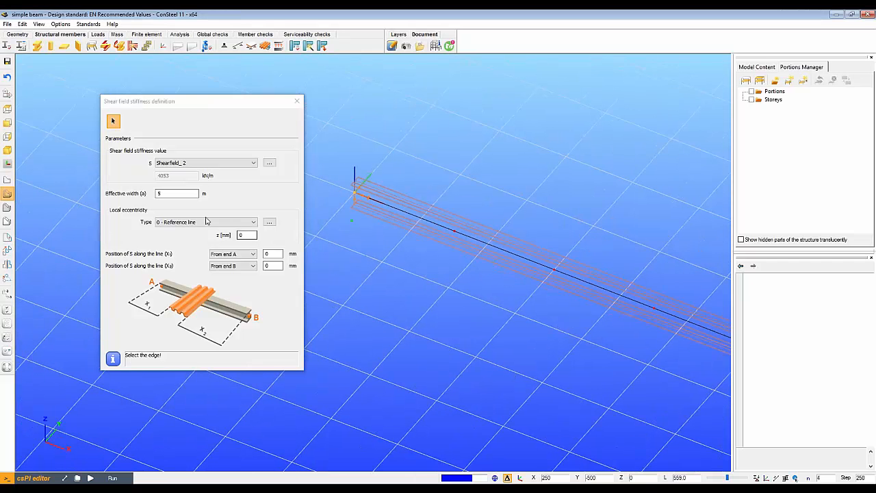
pyautogui.click(163, 200)
pyautogui.click(162, 199)
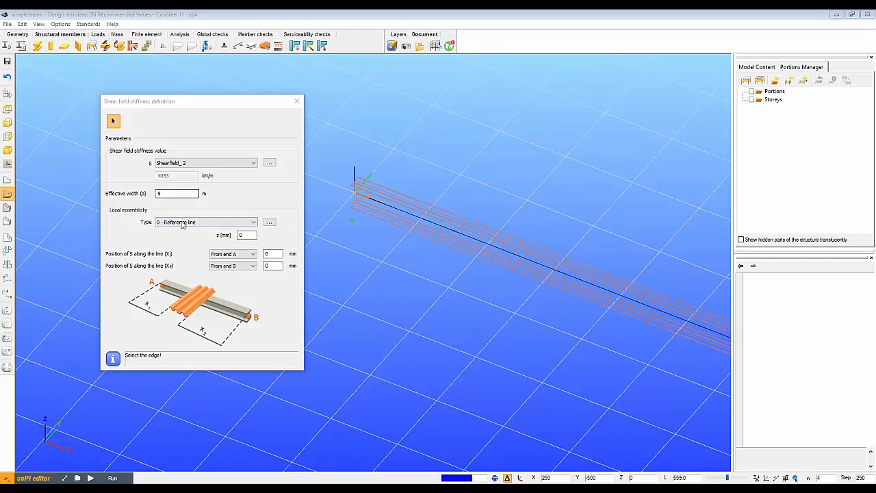
pyautogui.click(182, 223)
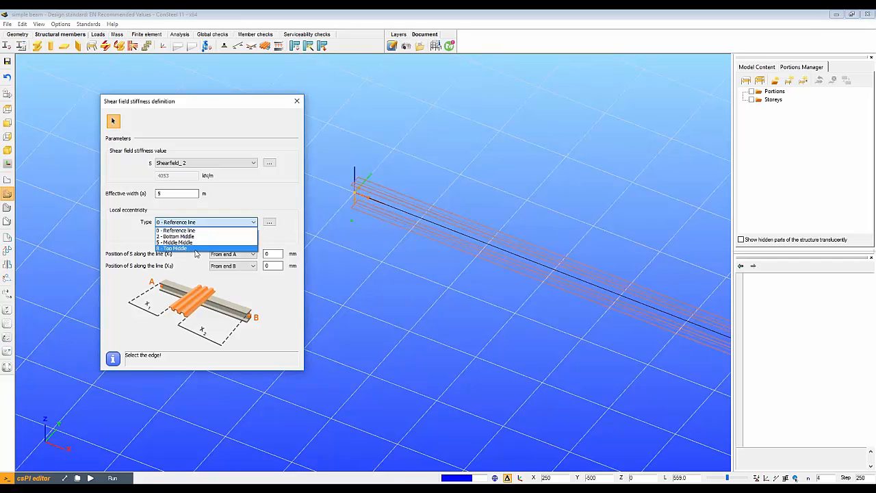
pyautogui.click(195, 249)
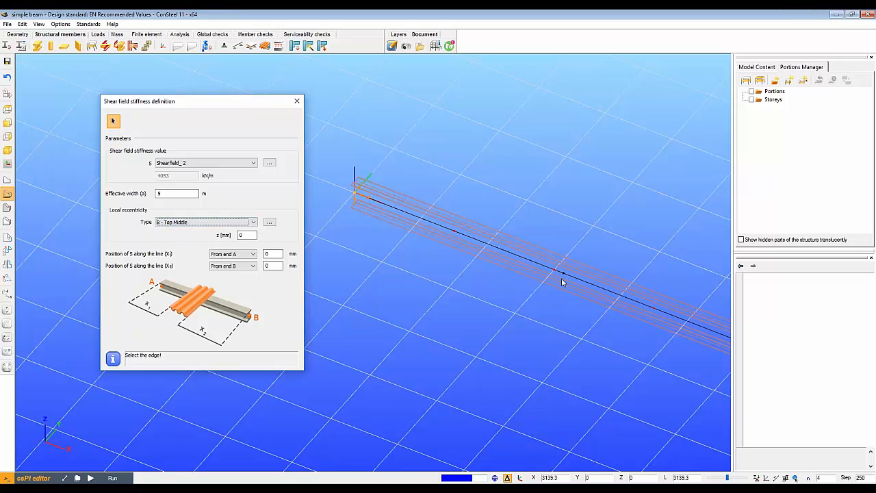
pyautogui.click(529, 265)
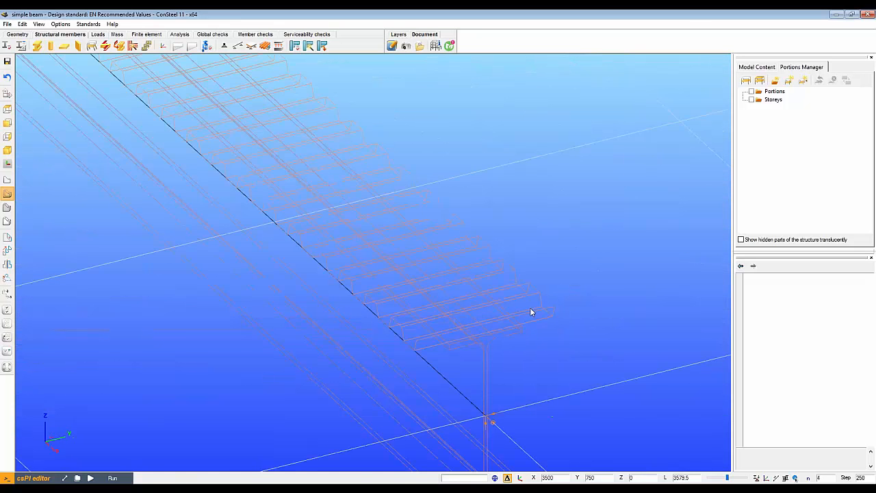
# - Select the shear field on the beam's top flange to show its properties
pyautogui.click(527, 305)
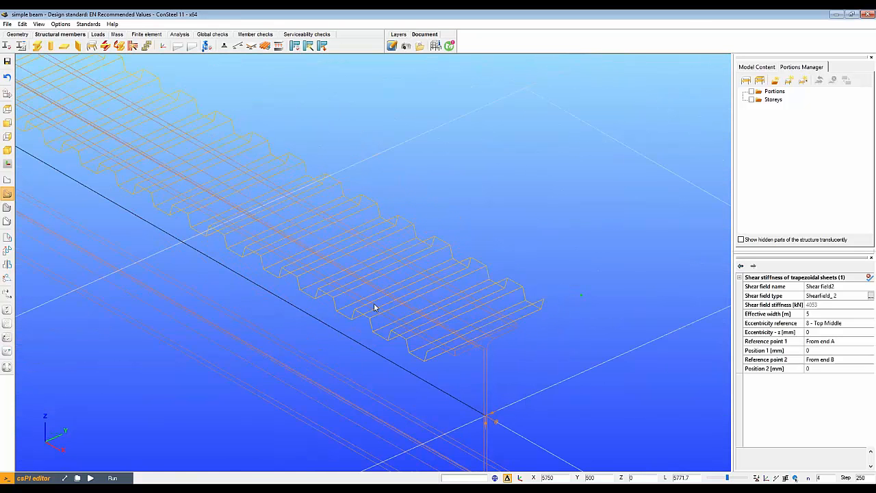
pyautogui.scroll(-2, 374, 308)
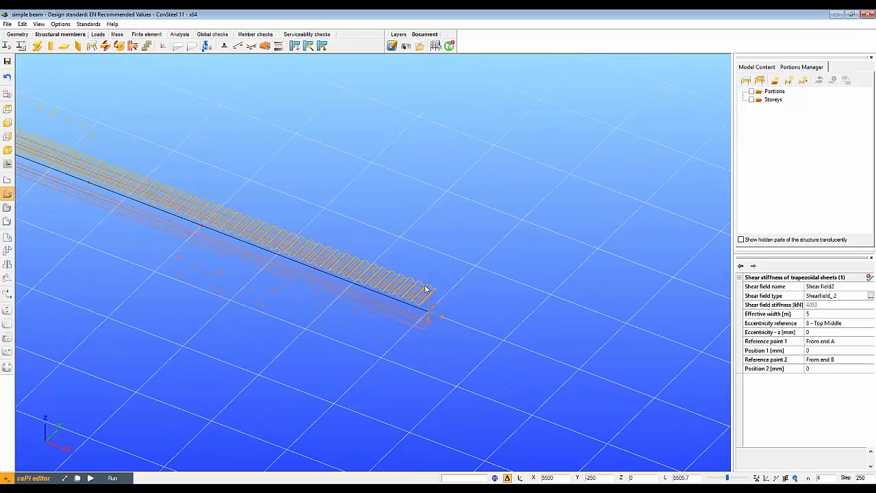
pyautogui.scroll(-3, 425, 289)
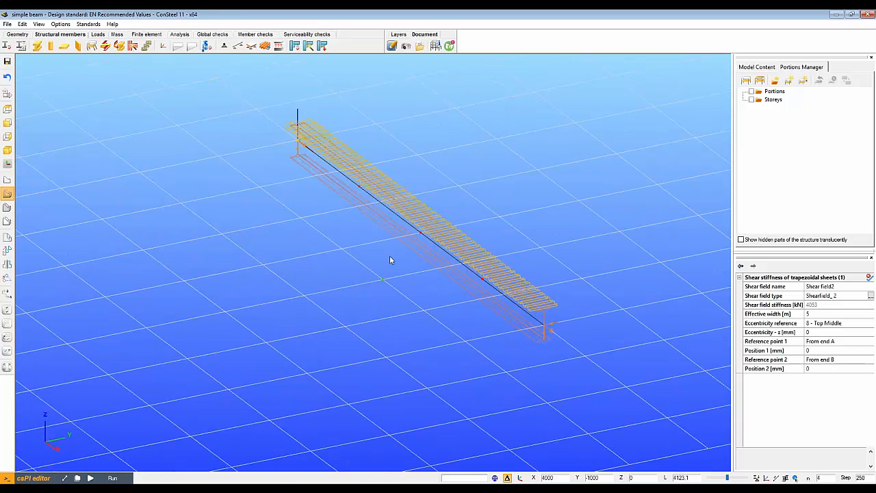
pyautogui.moveTo(389, 255); pyautogui.dragTo(209, 129, button='middle')
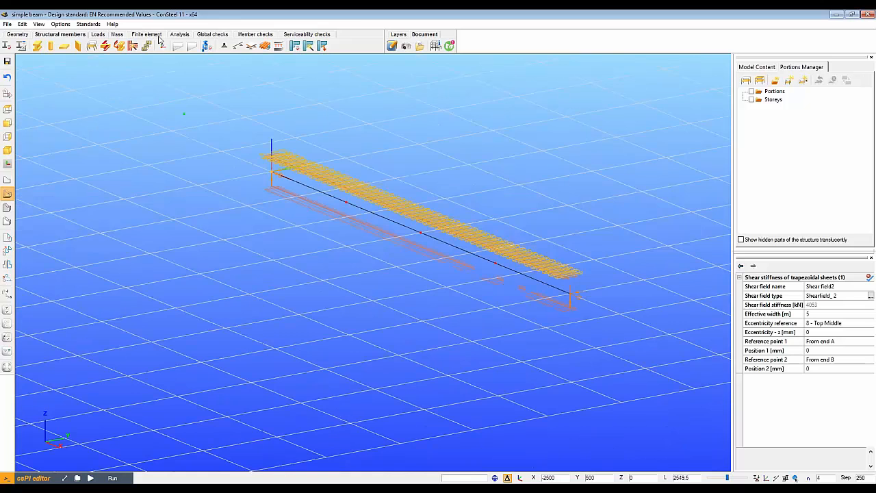
# - Run the analysis of the beam with its shear field and reduce the buckling shape's deformation scale to the minimum
pyautogui.click(179, 35)
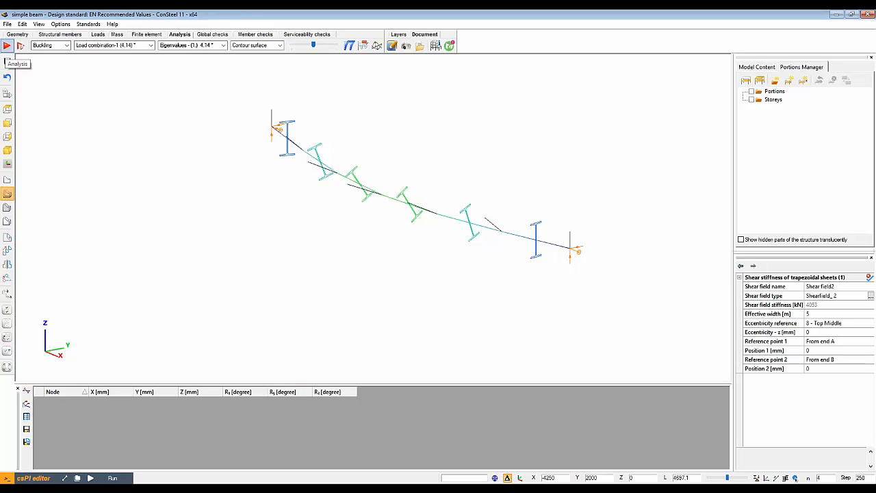
pyautogui.click(6, 46)
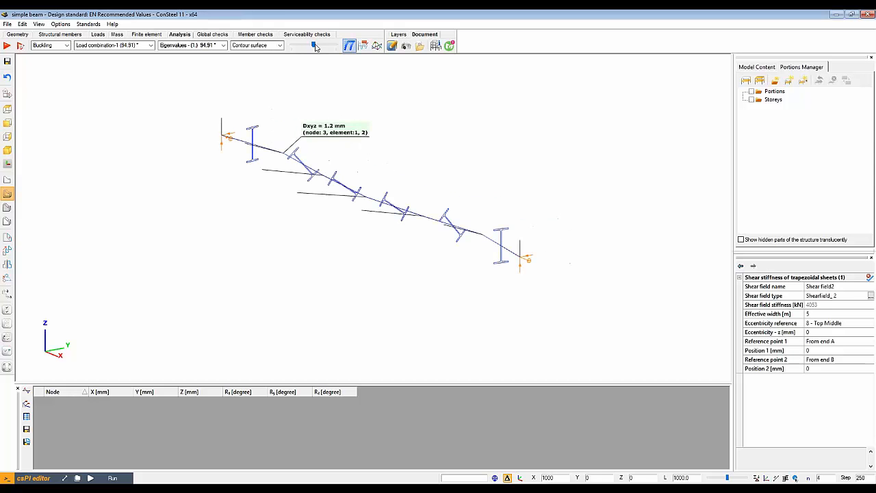
pyautogui.moveTo(315, 47); pyautogui.dragTo(292, 46)
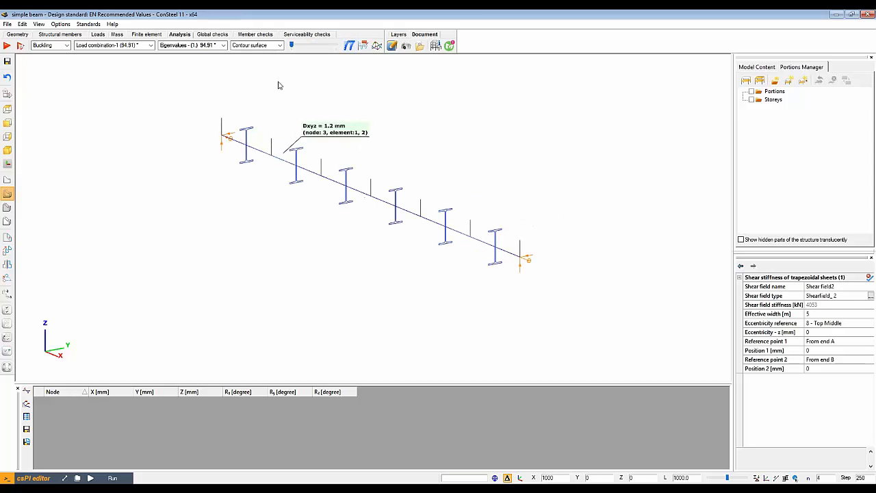
# - Set the shear panel length of Shearfield_ 2 to 5 m, apply it, and close the stiffness calculation
pyautogui.click(61, 35)
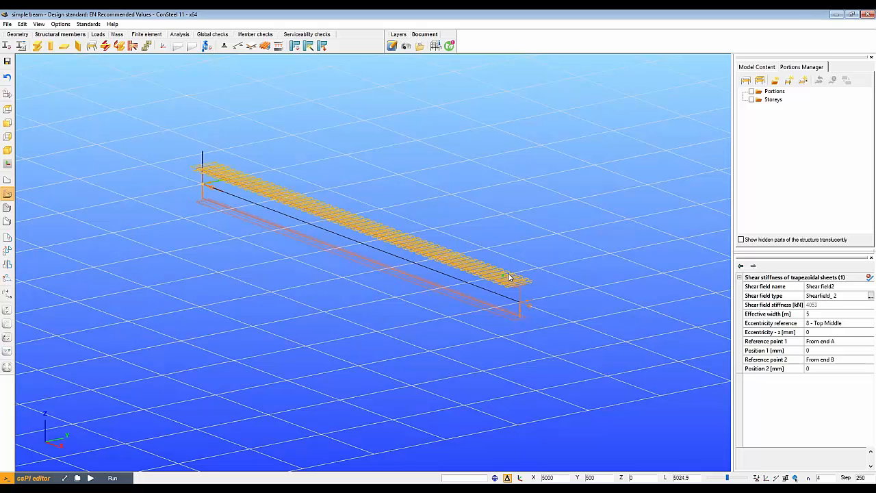
pyautogui.click(870, 296)
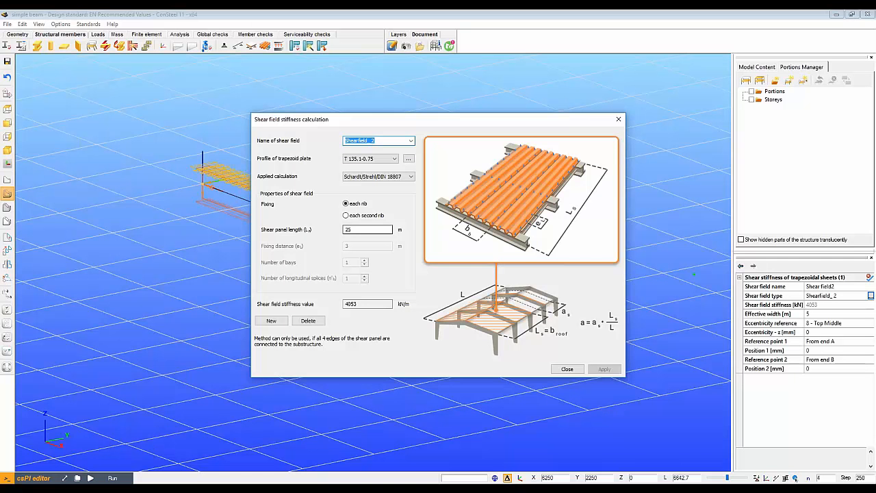
pyautogui.doubleClick(349, 229)
pyautogui.write('5')
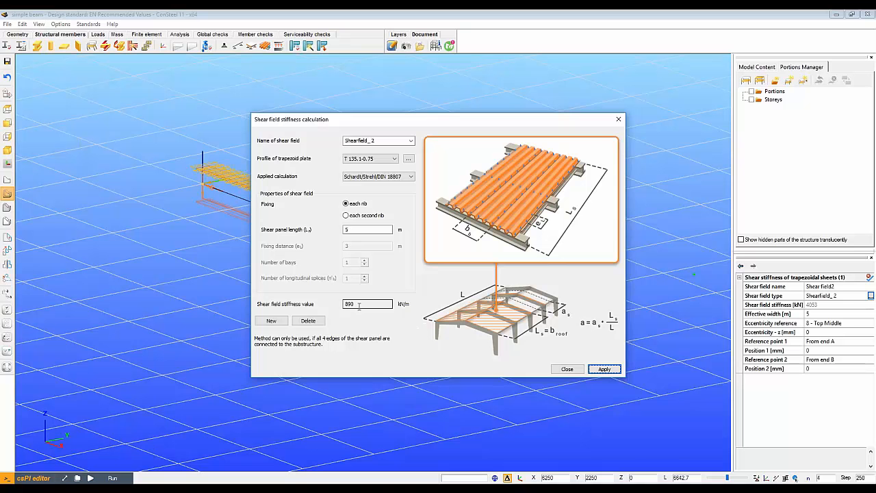
pyautogui.click(604, 369)
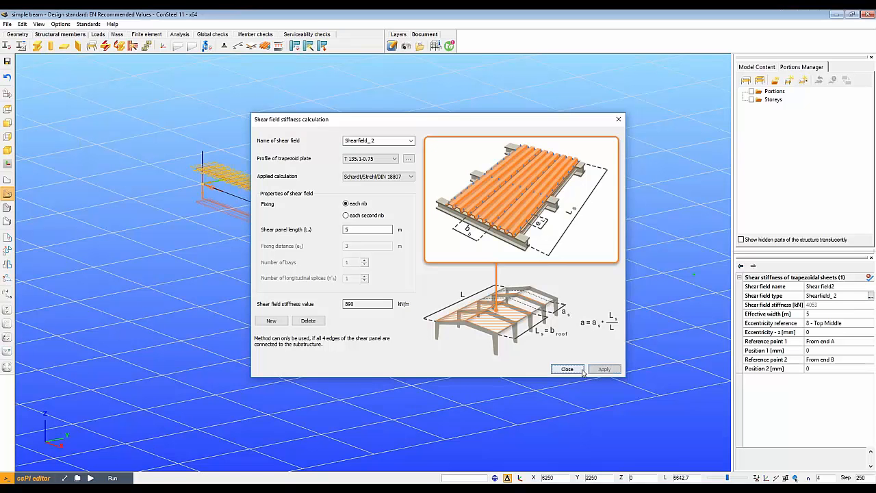
pyautogui.click(568, 369)
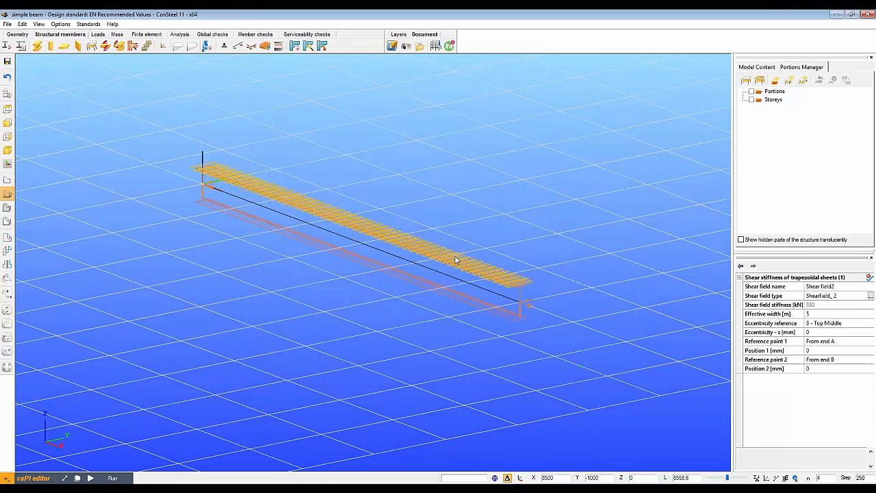
# - Check the stiffness value of Shearfield_ 2 in the shear field stiffness definition and close it
pyautogui.click(265, 46)
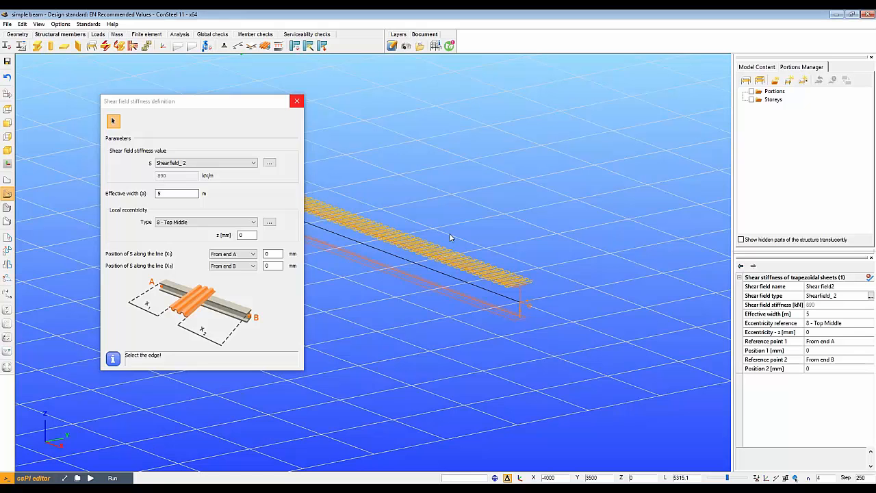
pyautogui.press('Escape')
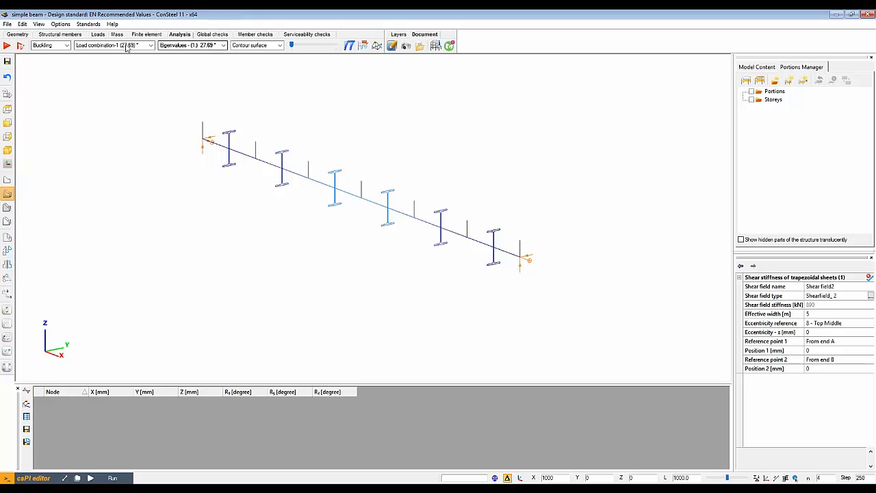
# - Return to the structural model of the beam and switch to the Word document Shearfield_Examples.docx
pyautogui.click(60, 35)
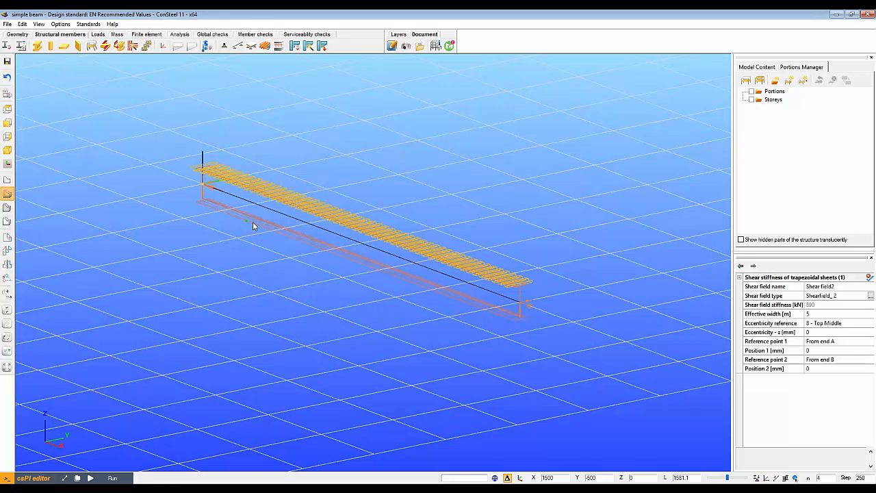
pyautogui.click(177, 44)
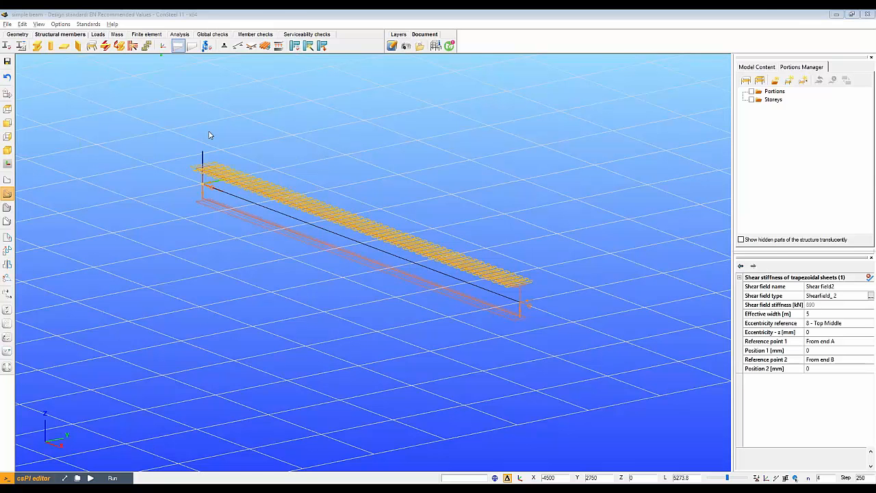
pyautogui.hotkey('alt', 'Tab')
pyautogui.hotkey('alt', 'Tab')
pyautogui.hotkey('alt', 'Tab')
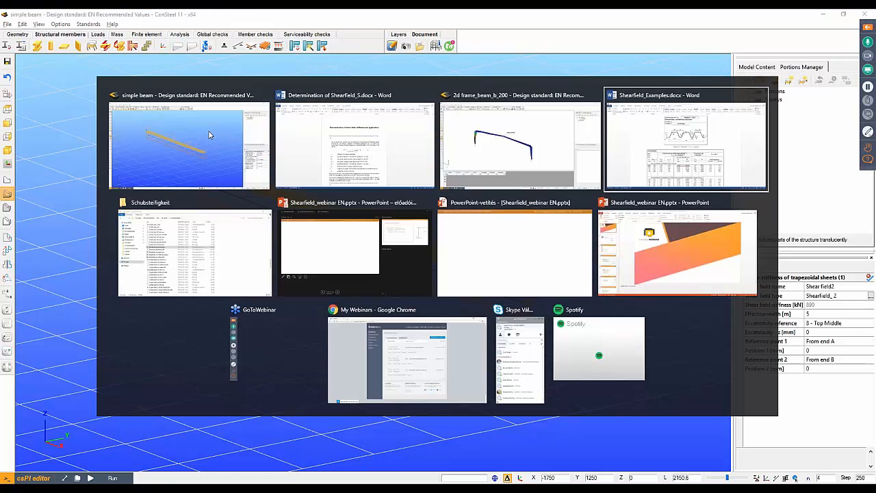